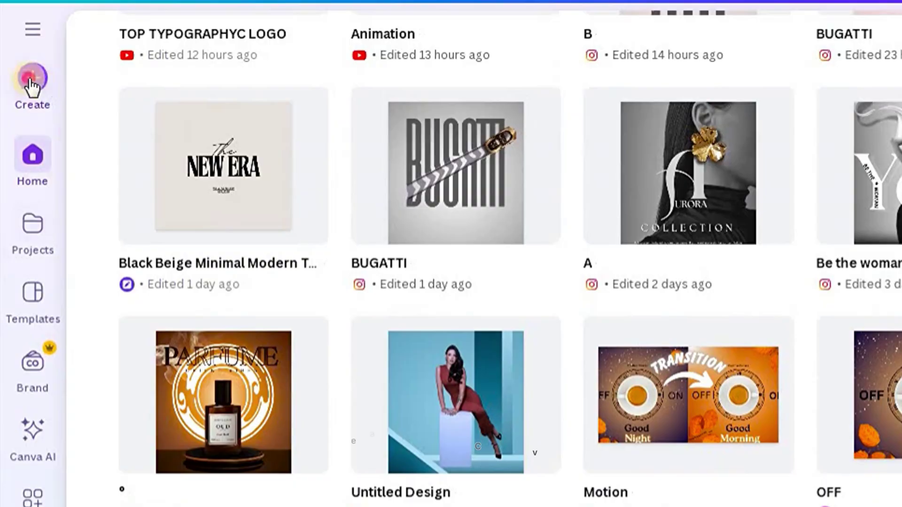
# Step: Create a new blank Instagram Post (4:5) design at 1080 × 1350 px
pyautogui.click(32, 84)
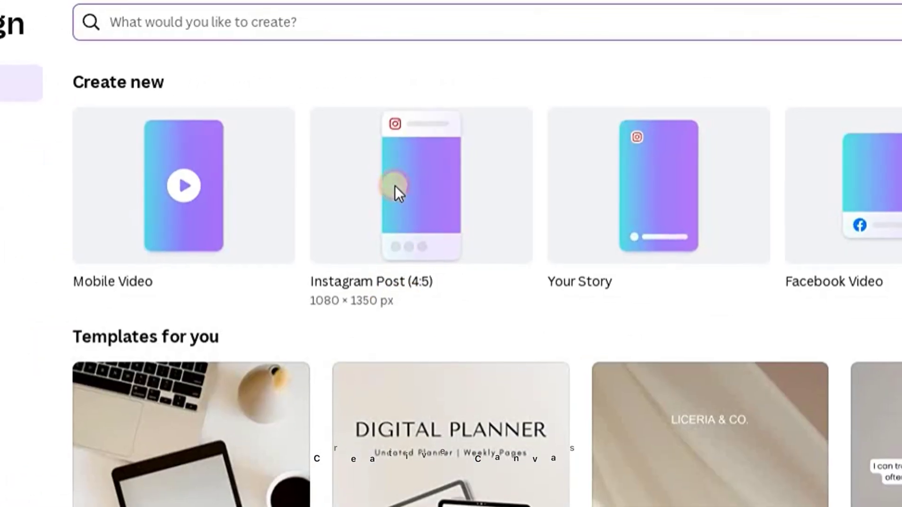
pyautogui.click(395, 187)
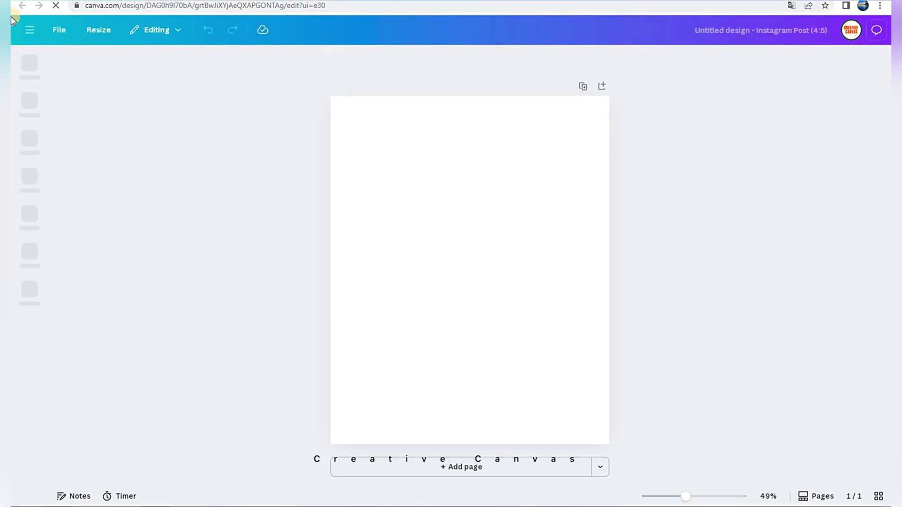
# Step: Fill the background with a radial #B83C4C to #FF6B83 gradient, swapped so the centre is lighter pink
pyautogui.click(381, 167)
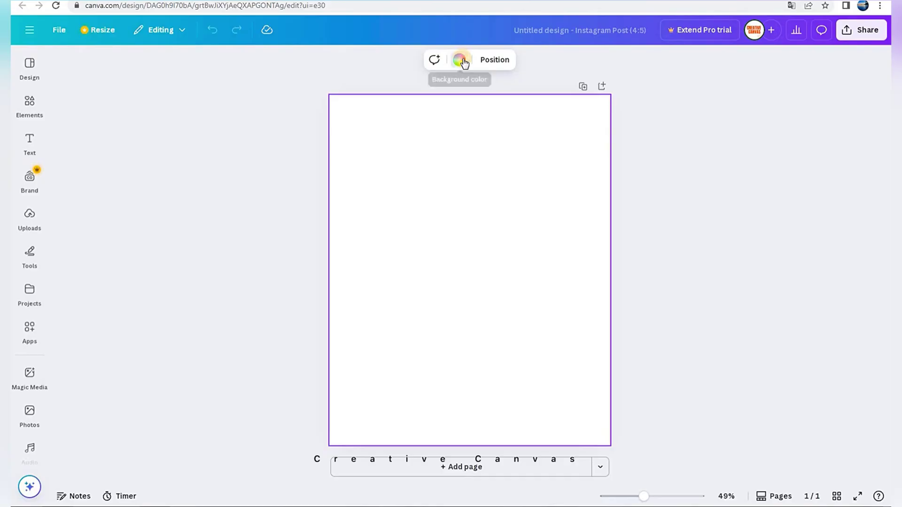
pyautogui.click(463, 62)
pyautogui.click(68, 141)
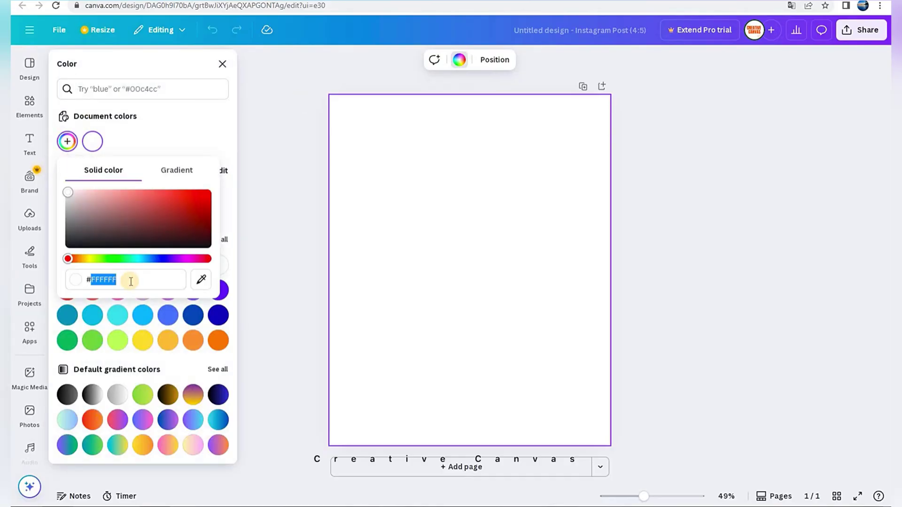
pyautogui.write('B83C4C')
pyautogui.click(182, 178)
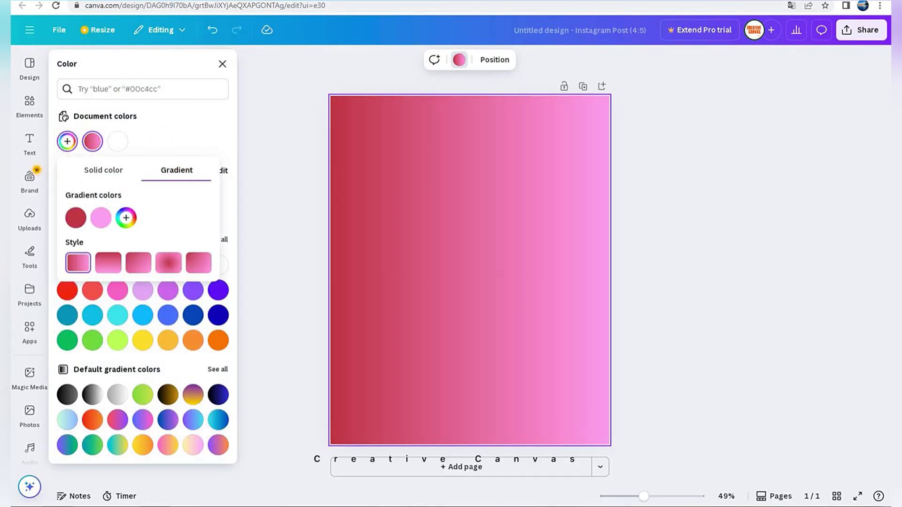
pyautogui.click(102, 222)
pyautogui.click(167, 342)
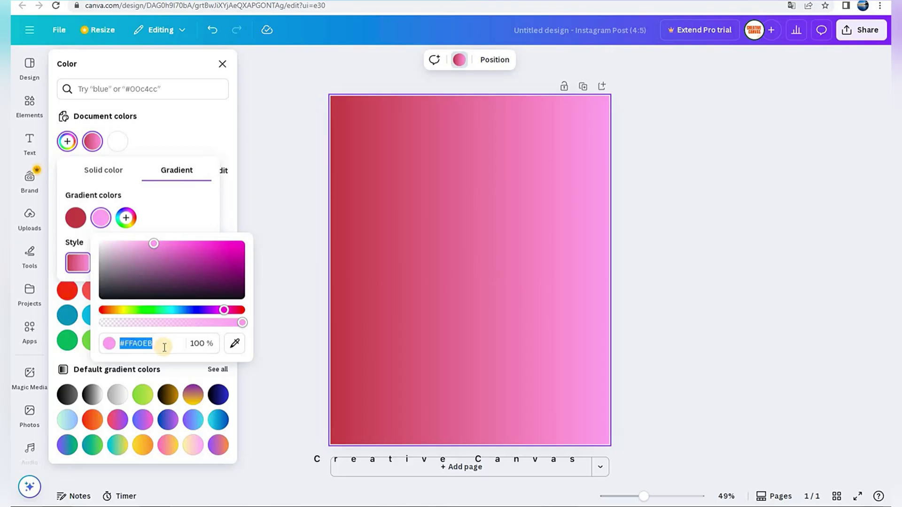
pyautogui.write('FF6B83')
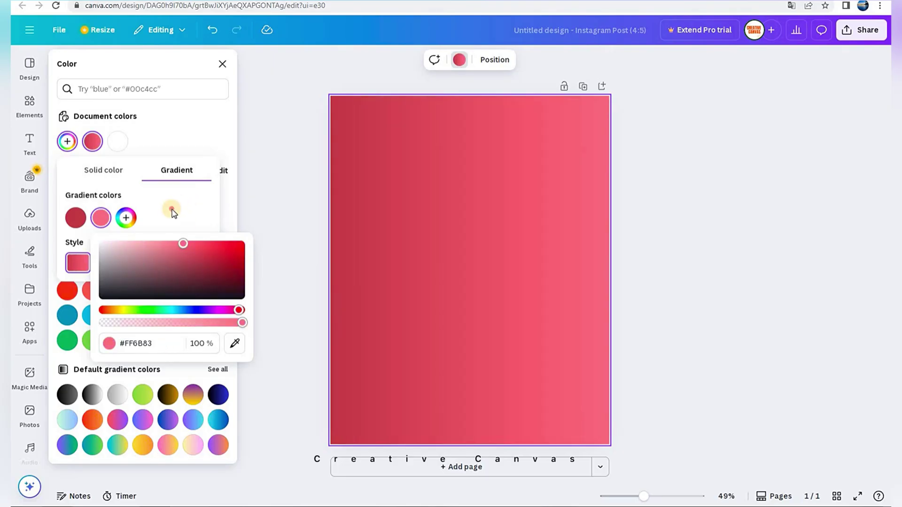
pyautogui.click(172, 210)
pyautogui.click(168, 262)
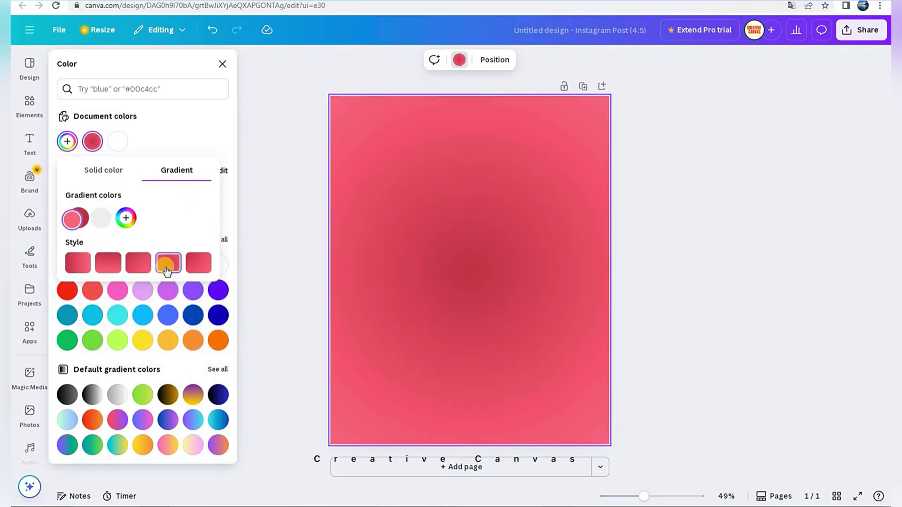
pyautogui.click(167, 265)
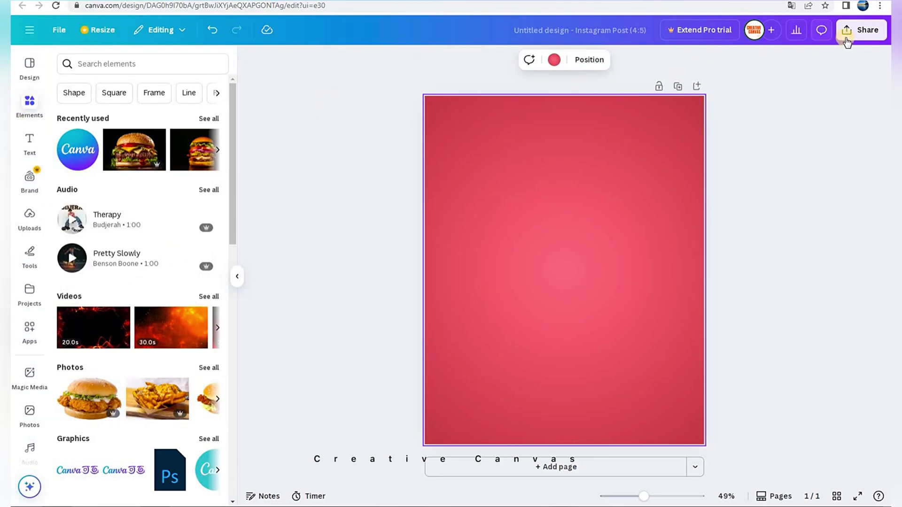
# Step: Download the design as a PNG file
pyautogui.click(847, 37)
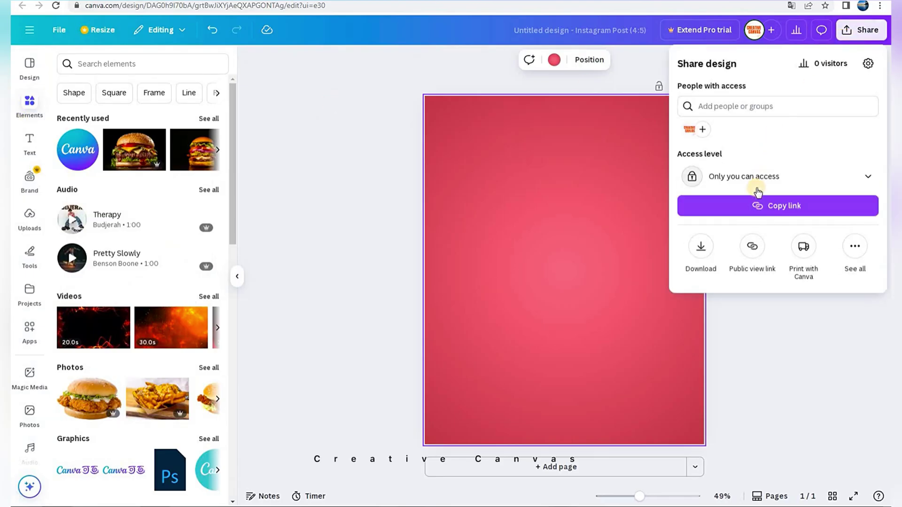
pyautogui.click(702, 249)
pyautogui.click(709, 260)
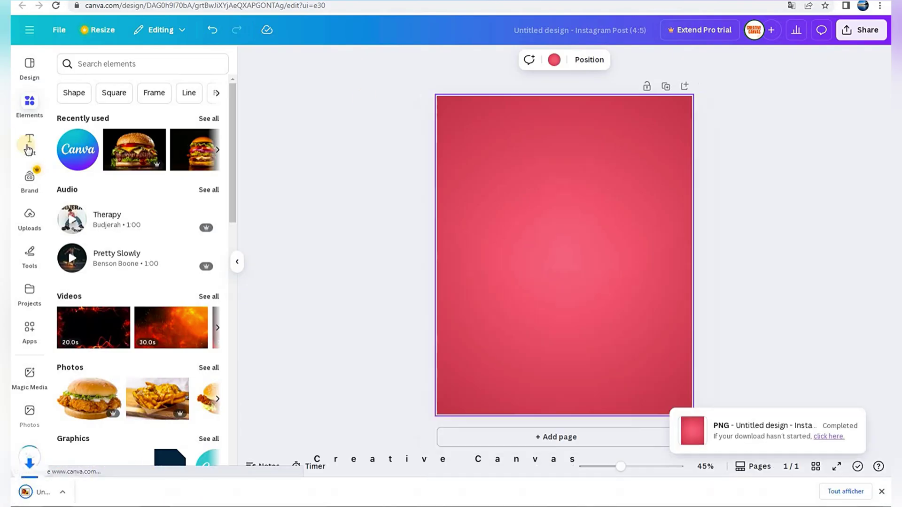
# Step: Place the downloaded pink gradient image from Uploads onto the page, nudged up and left
pyautogui.click(29, 218)
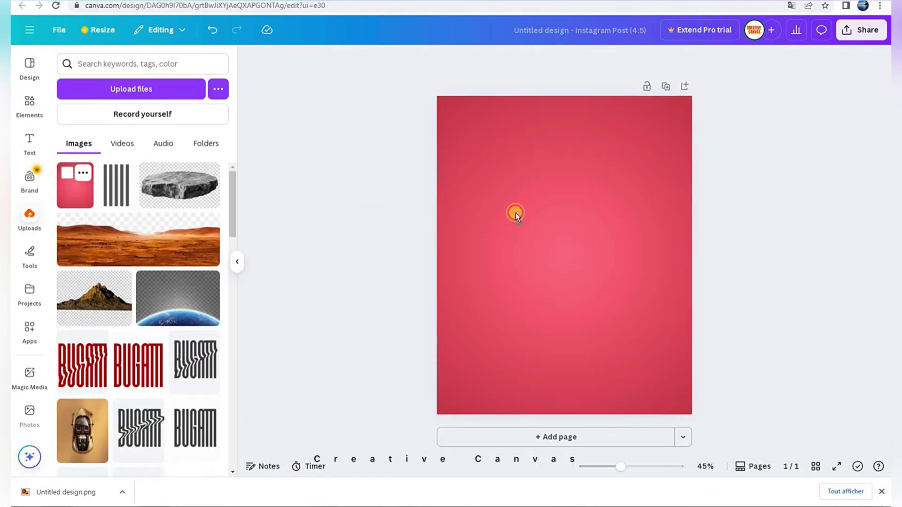
pyautogui.moveTo(515, 213); pyautogui.dragTo(511, 202)
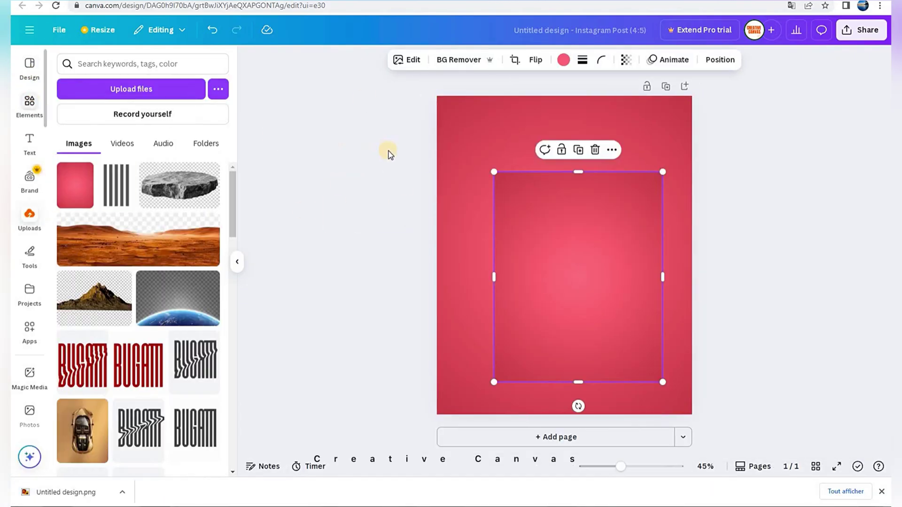
pyautogui.moveTo(543, 239)
pyautogui.mouseDown()
pyautogui.moveTo(534, 228)
pyautogui.moveTo(539, 203)
pyautogui.moveTo(538, 228)
pyautogui.mouseUp()
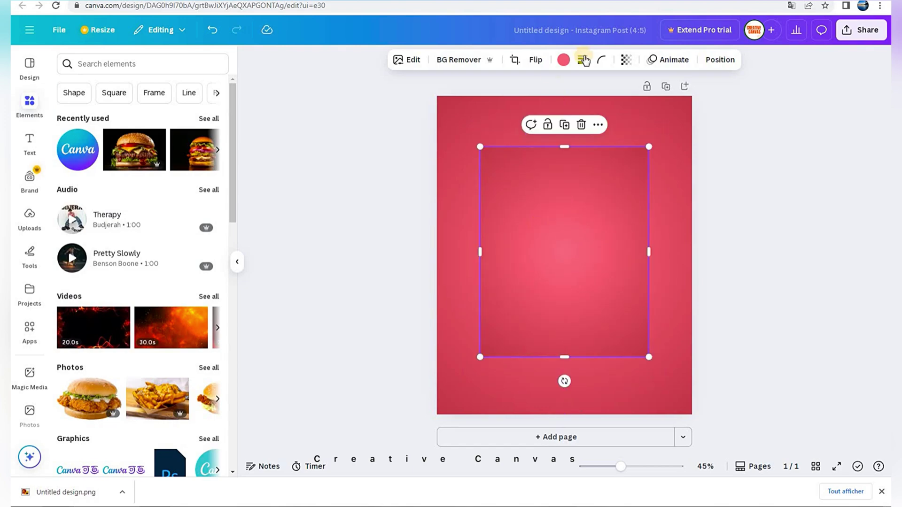
# Step: Give the image 90 corner rounding and a solid black border of weight 9
pyautogui.click(601, 60)
pyautogui.moveTo(564, 102); pyautogui.dragTo(615, 108)
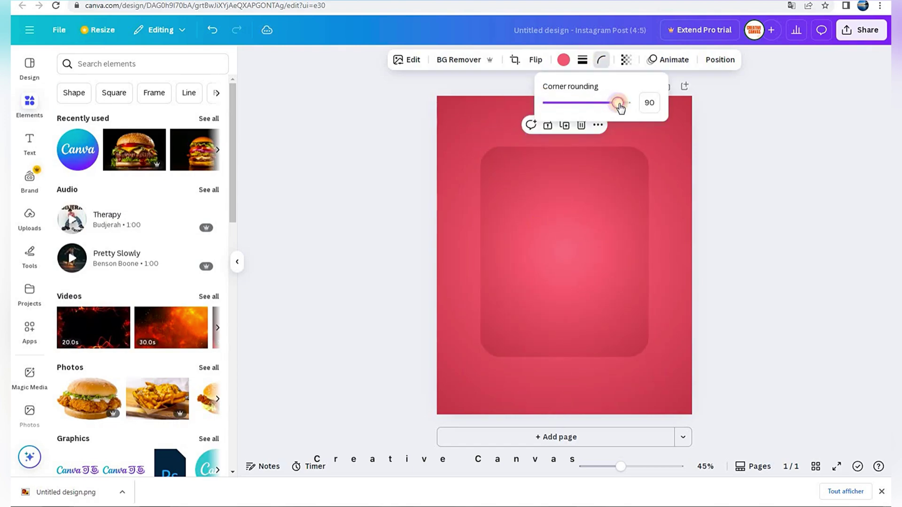
pyautogui.click(583, 60)
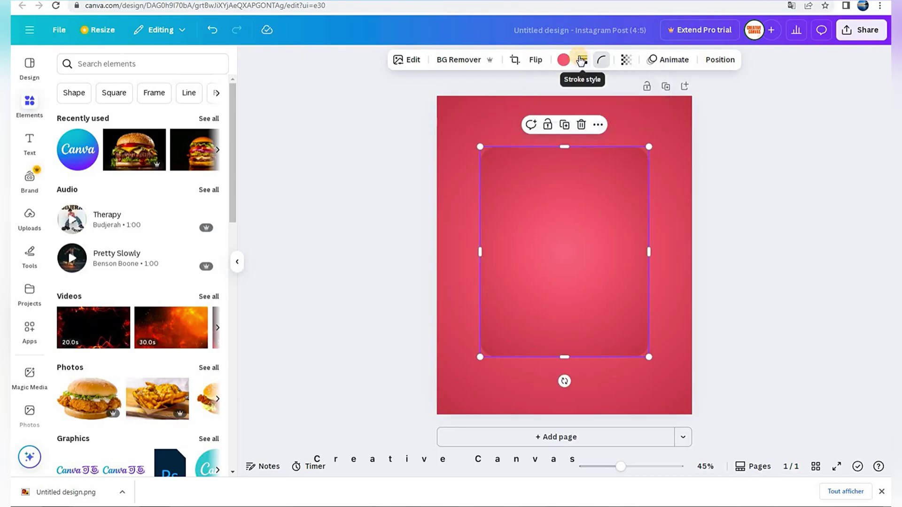
pyautogui.click(554, 90)
pyautogui.moveTo(524, 133); pyautogui.dragTo(523, 132)
# Step: Recolour the card's border as a linear gradient from muted pink #C27E89 to dark red #7B1522
pyautogui.click(571, 62)
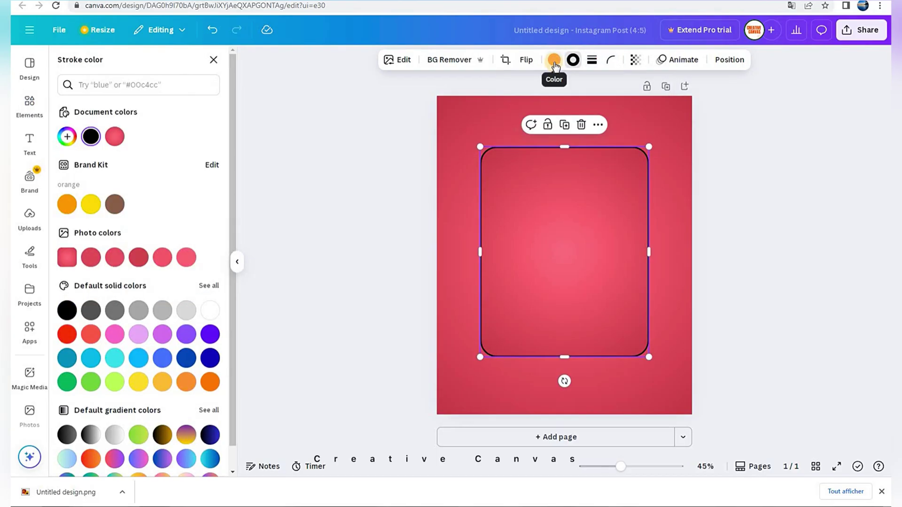
pyautogui.click(115, 138)
pyautogui.click(67, 137)
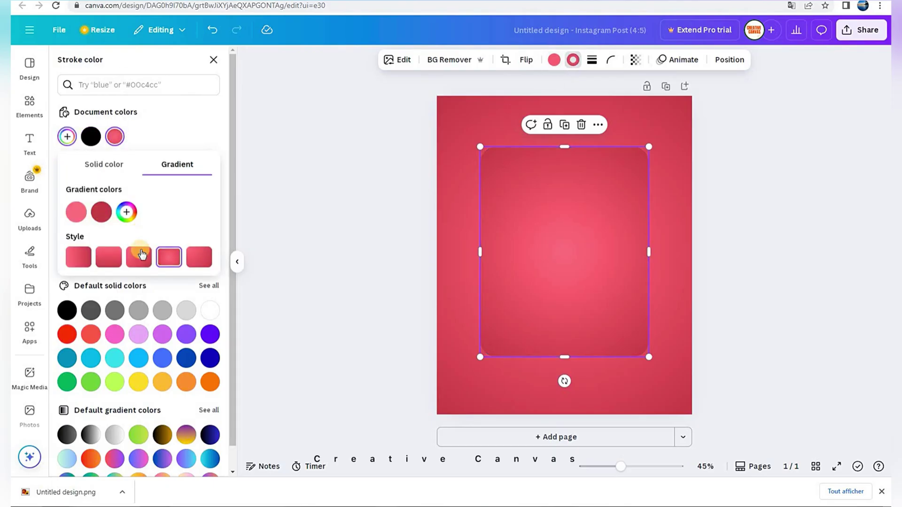
pyautogui.click(113, 257)
pyautogui.click(86, 260)
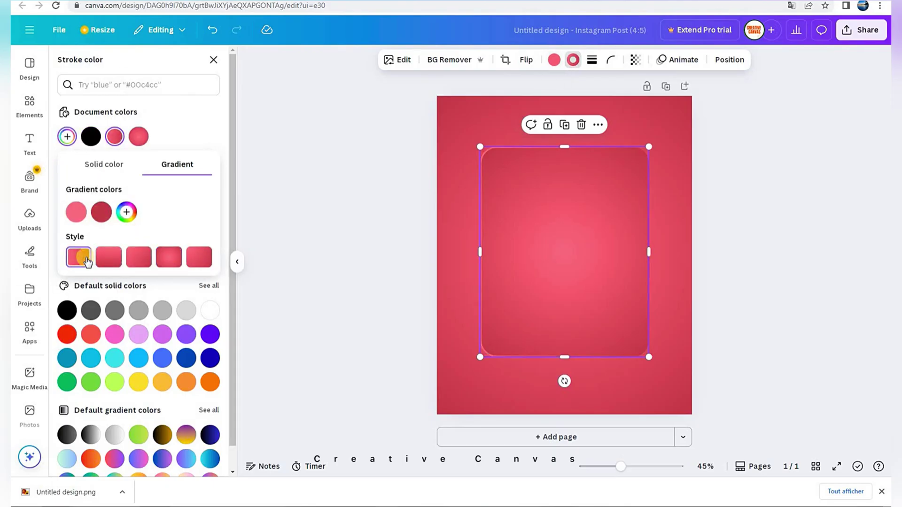
pyautogui.click(76, 213)
pyautogui.moveTo(121, 237); pyautogui.dragTo(144, 241)
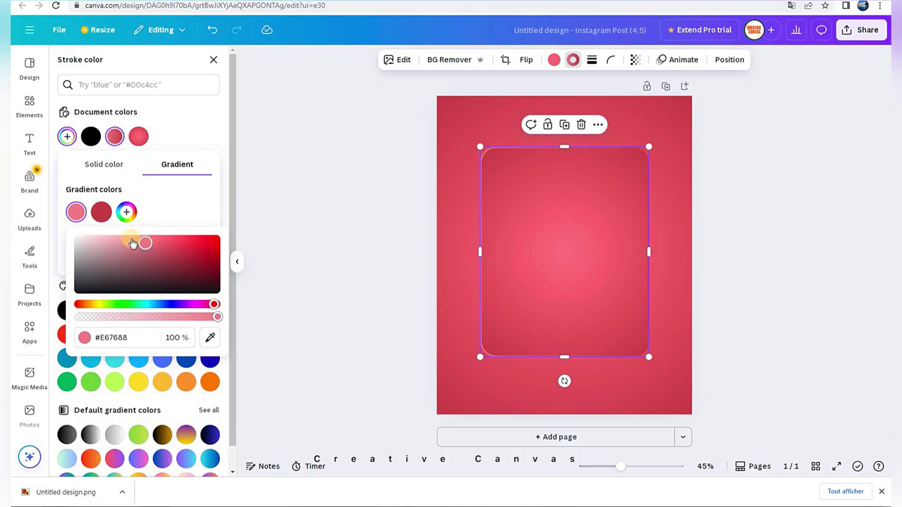
pyautogui.click(101, 212)
pyautogui.moveTo(216, 256); pyautogui.dragTo(219, 266)
# Step: Add a 'light line' streak graphic, shrink it, and place it at the card's top-left corner
pyautogui.click(21, 98)
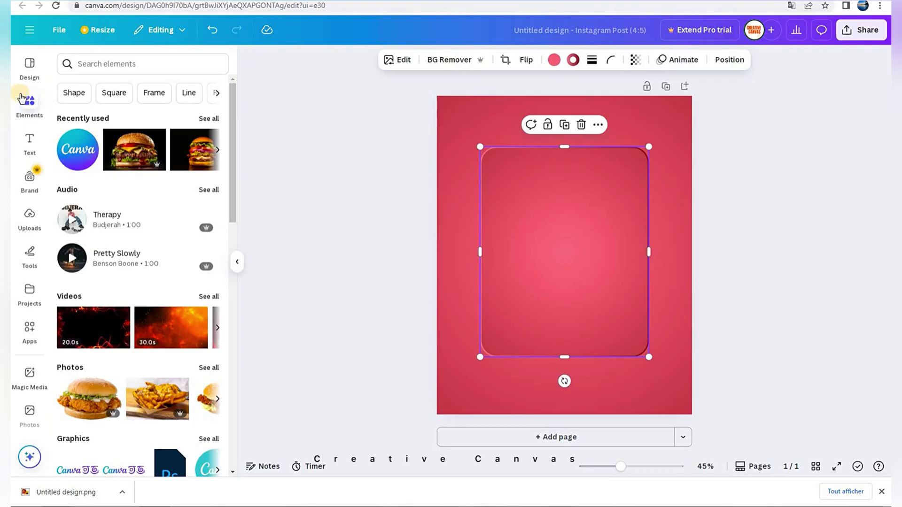
pyautogui.click(95, 60)
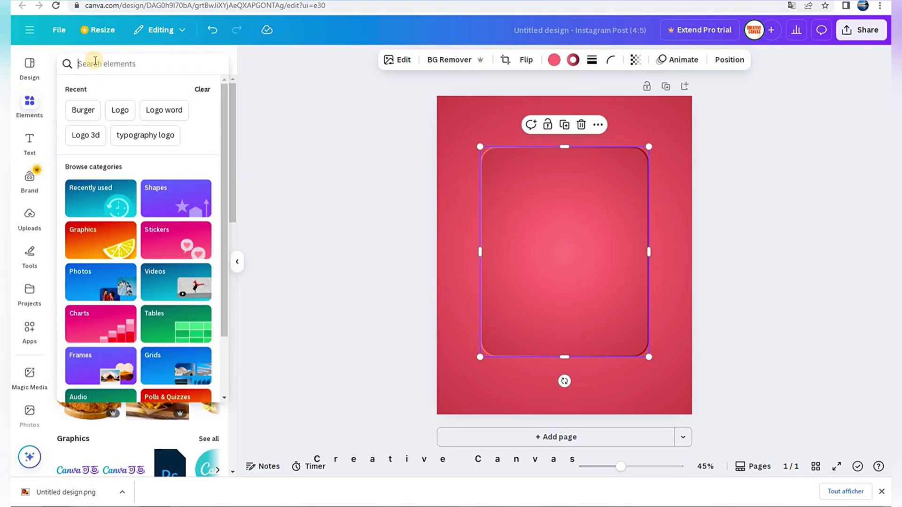
pyautogui.write('light line')
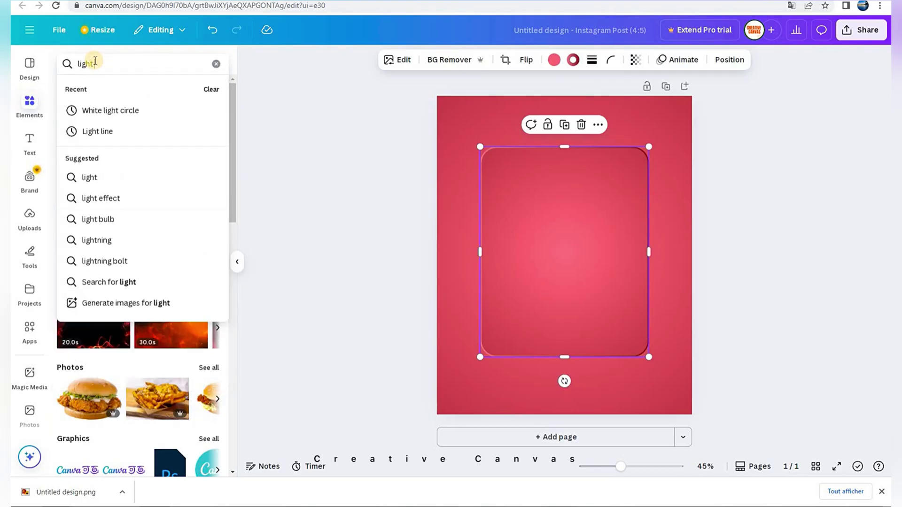
pyautogui.click(96, 110)
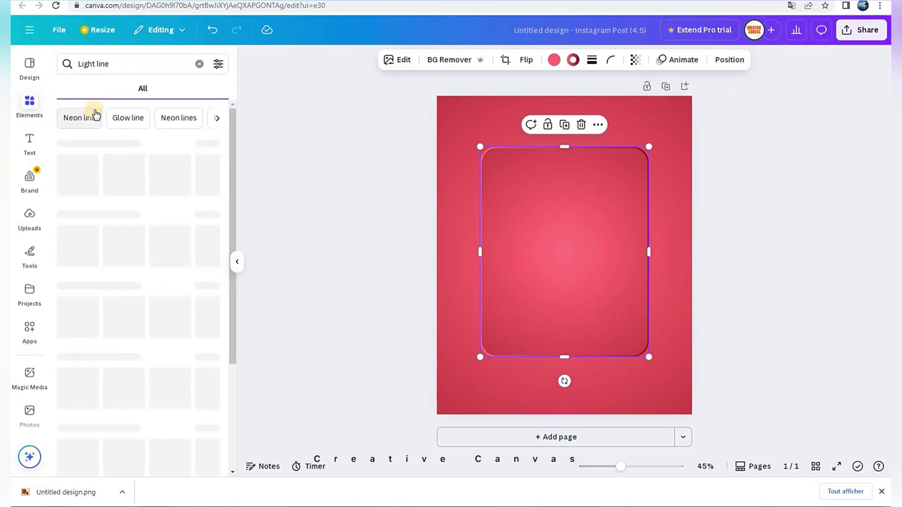
pyautogui.click(160, 246)
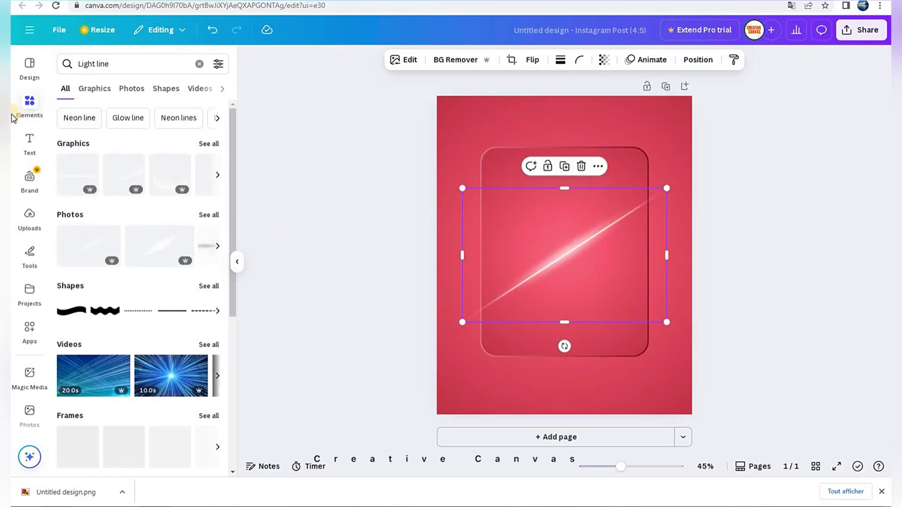
pyautogui.moveTo(601, 226); pyautogui.dragTo(498, 299)
pyautogui.click(604, 59)
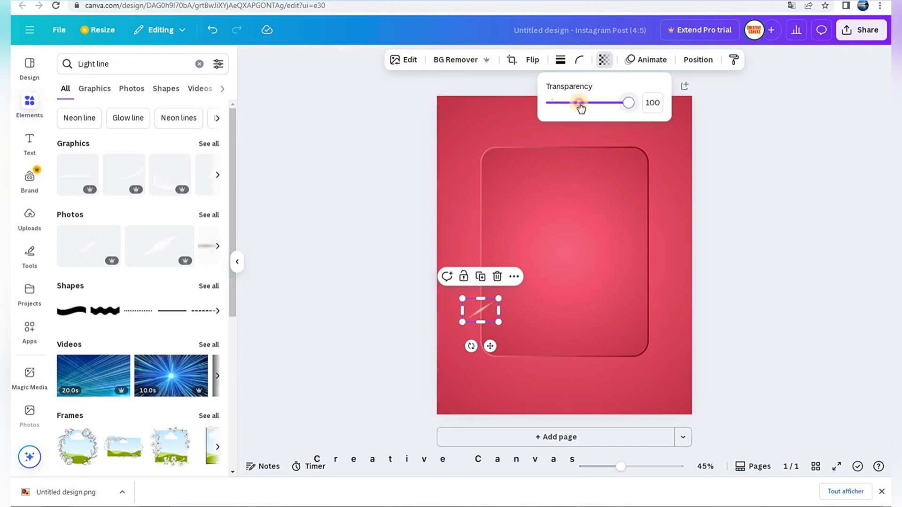
pyautogui.moveTo(506, 251)
pyautogui.mouseDown()
pyautogui.moveTo(516, 178)
pyautogui.moveTo(481, 158)
pyautogui.moveTo(505, 175)
pyautogui.moveTo(497, 182)
pyautogui.mouseUp()
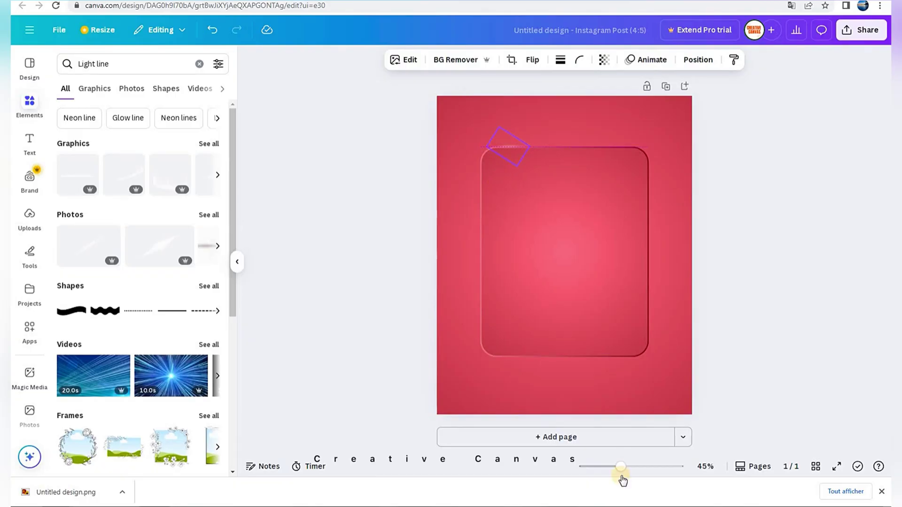
# Step: Make the top light streak 74% transparent and tilt it slightly onto the frame's top edge
pyautogui.moveTo(621, 466); pyautogui.dragTo(635, 467)
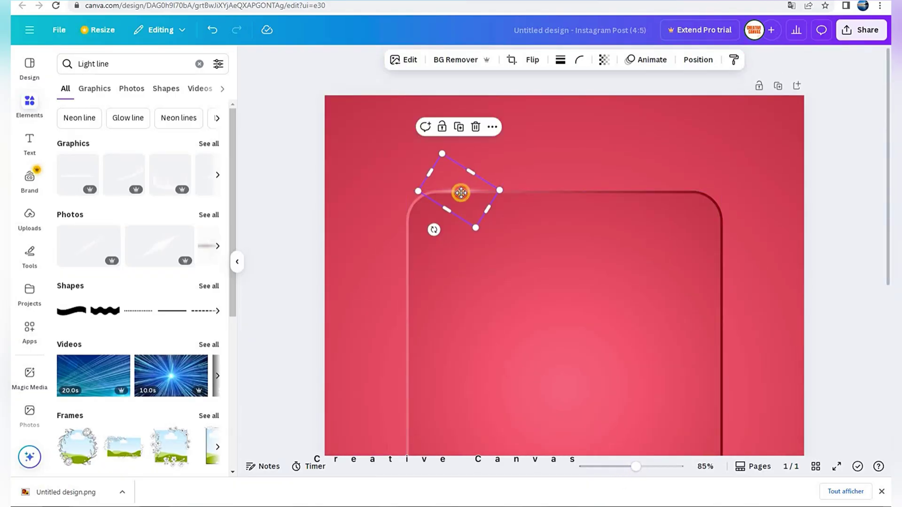
pyautogui.moveTo(461, 192); pyautogui.dragTo(461, 196)
pyautogui.click(604, 59)
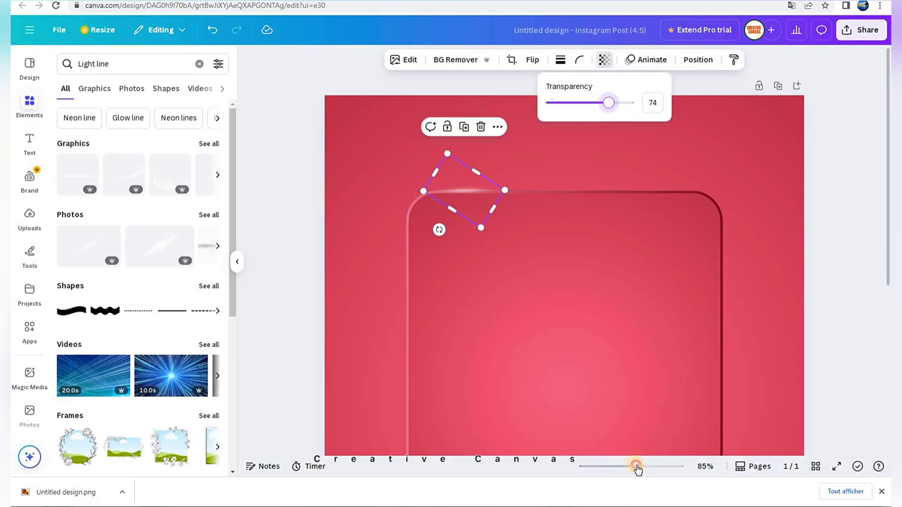
pyautogui.moveTo(636, 467); pyautogui.dragTo(647, 467)
pyautogui.moveTo(405, 136); pyautogui.dragTo(405, 137)
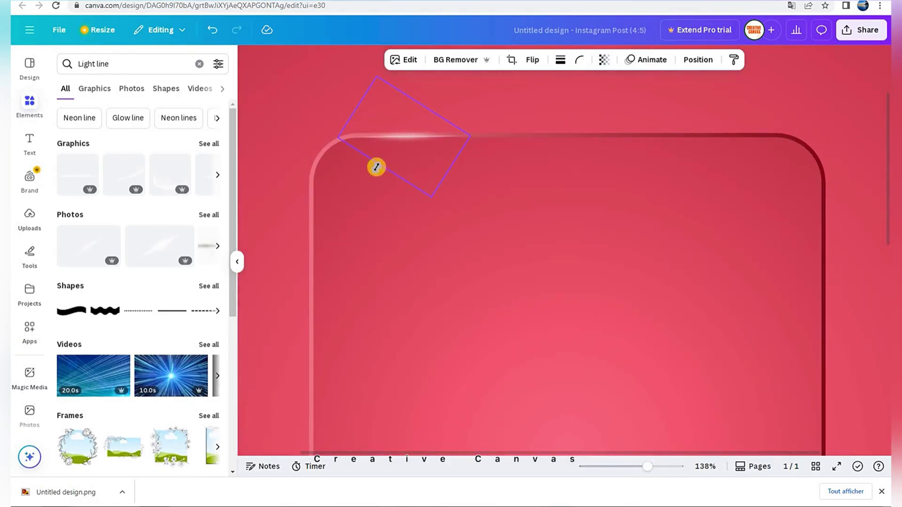
pyautogui.moveTo(368, 185); pyautogui.dragTo(402, 156)
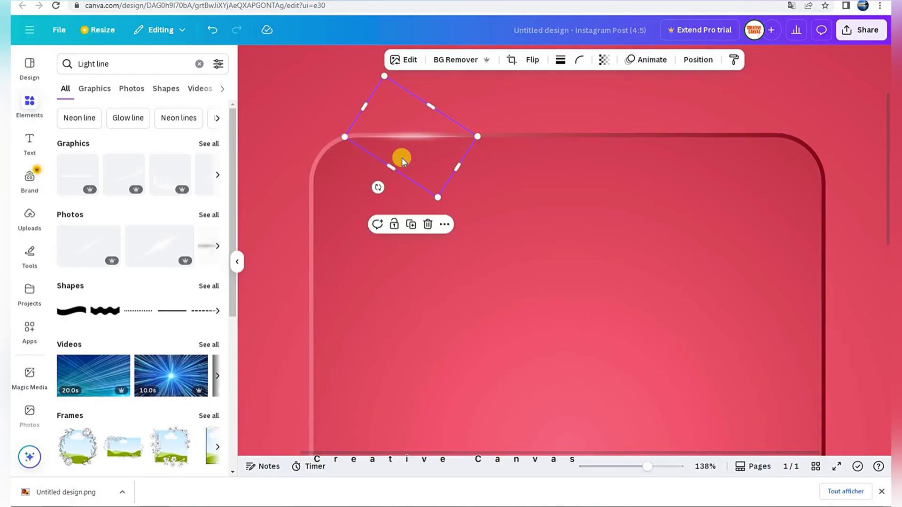
# Step: Duplicate the streak, rotate the copy to about 124°, and set it along the frame's left edge
pyautogui.click(411, 224)
pyautogui.moveTo(364, 178)
pyautogui.mouseDown()
pyautogui.moveTo(352, 129)
pyautogui.moveTo(359, 111)
pyautogui.mouseUp()
pyautogui.moveTo(422, 155); pyautogui.dragTo(309, 234)
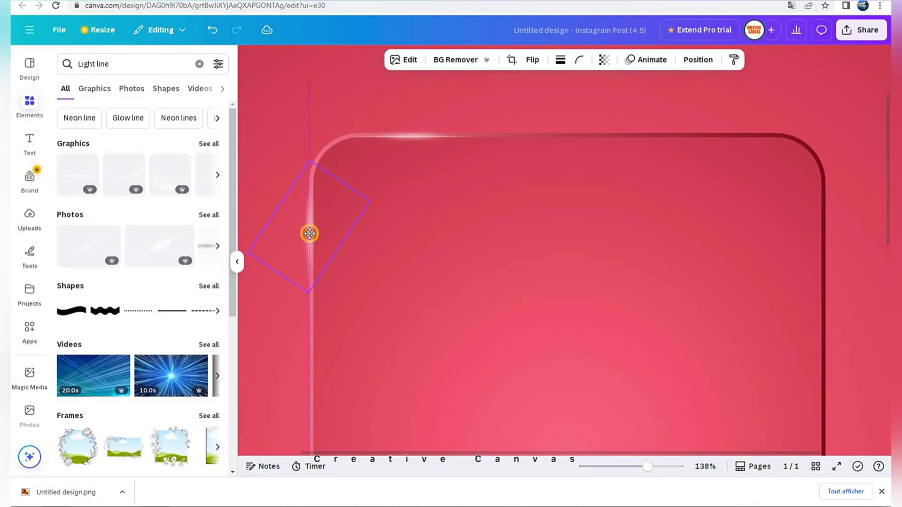
pyautogui.moveTo(359, 220); pyautogui.dragTo(359, 220)
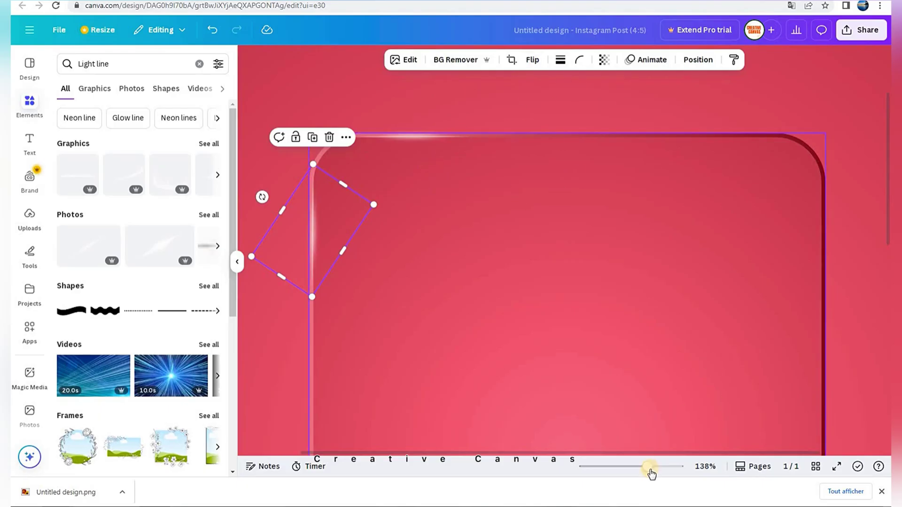
pyautogui.moveTo(650, 469); pyautogui.dragTo(624, 466)
# Step: Shorten the glass frame by pulling its bottom edge up
pyautogui.click(576, 355)
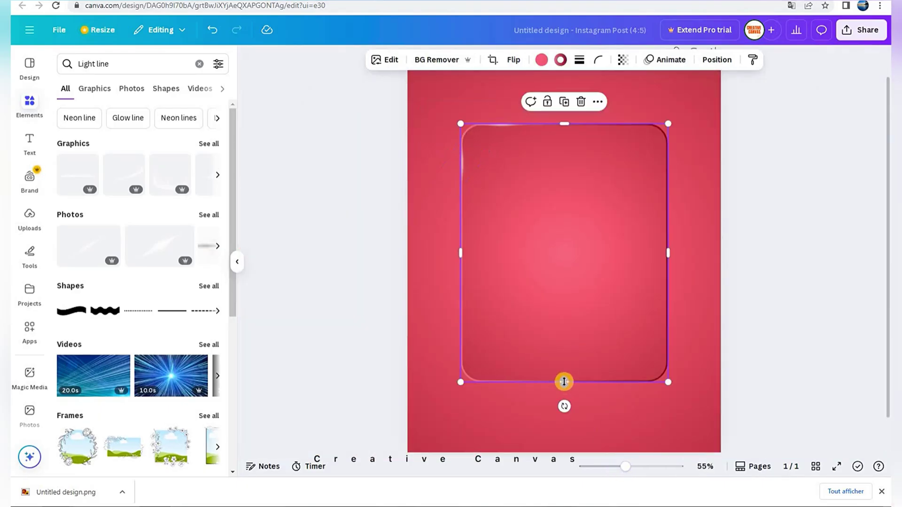
pyautogui.moveTo(564, 382); pyautogui.dragTo(564, 348)
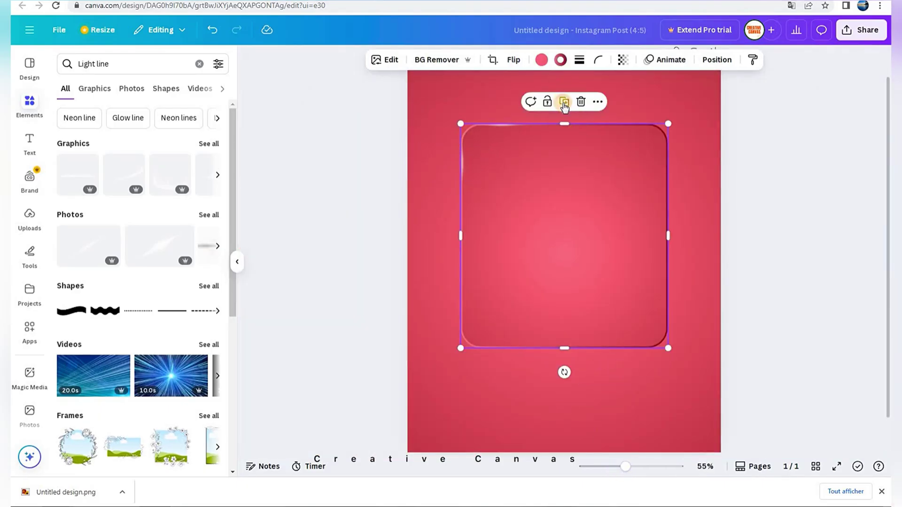
pyautogui.click(564, 102)
pyautogui.click(441, 123)
pyautogui.click(581, 248)
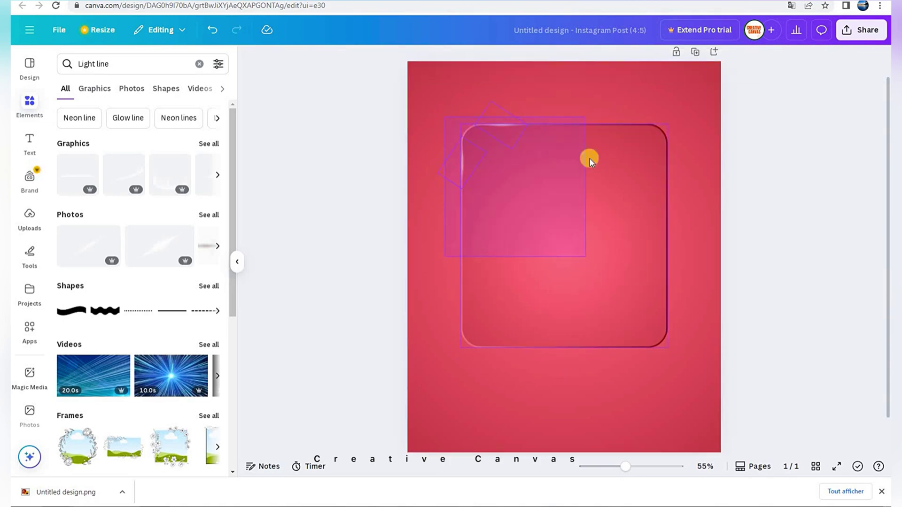
# Step: Duplicate the frame with its light streaks and shrink the copy into a 752 × 184 bar below
pyautogui.moveTo(589, 159); pyautogui.dragTo(554, 316)
pyautogui.click(559, 371)
pyautogui.moveTo(558, 268); pyautogui.dragTo(552, 404)
pyautogui.moveTo(550, 181); pyautogui.dragTo(564, 383)
# Step: Adjust the bar's corner rounding and centre it beneath the main frame
pyautogui.click(520, 60)
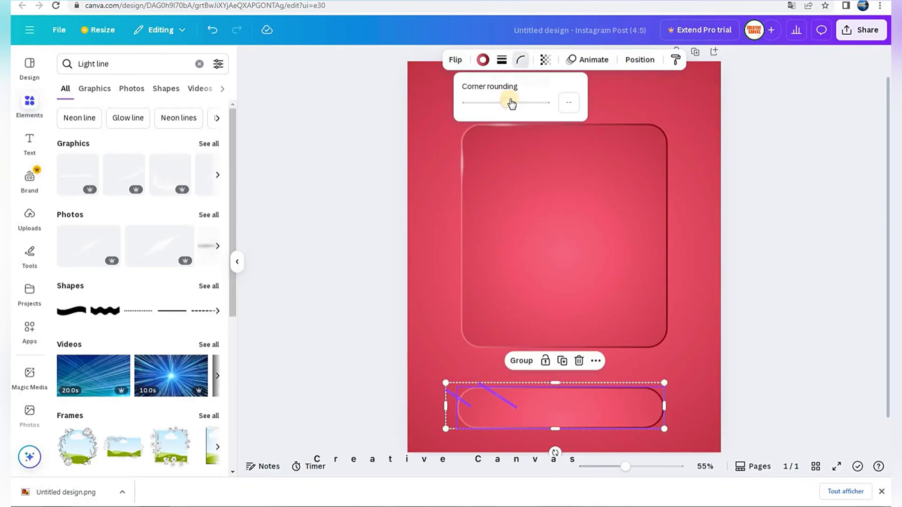
pyautogui.moveTo(511, 104); pyautogui.dragTo(499, 104)
pyautogui.moveTo(547, 400); pyautogui.dragTo(558, 396)
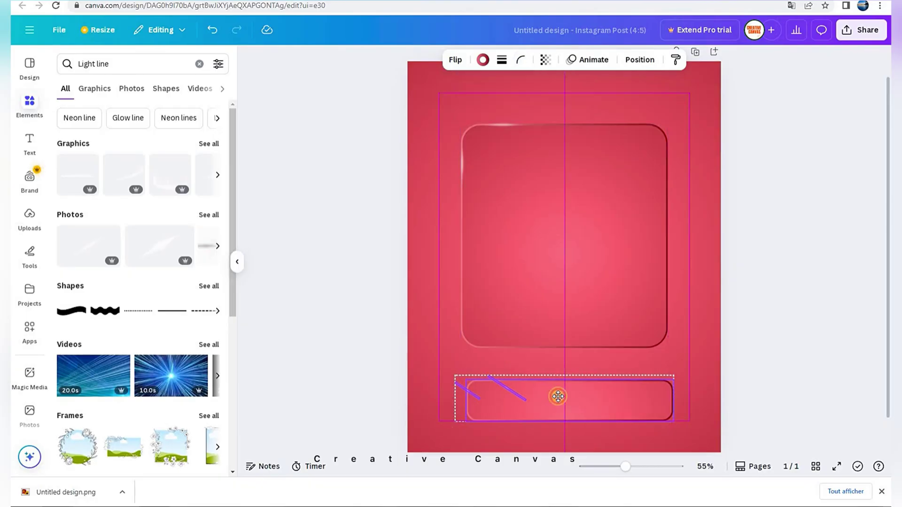
pyautogui.click(735, 303)
pyautogui.click(507, 391)
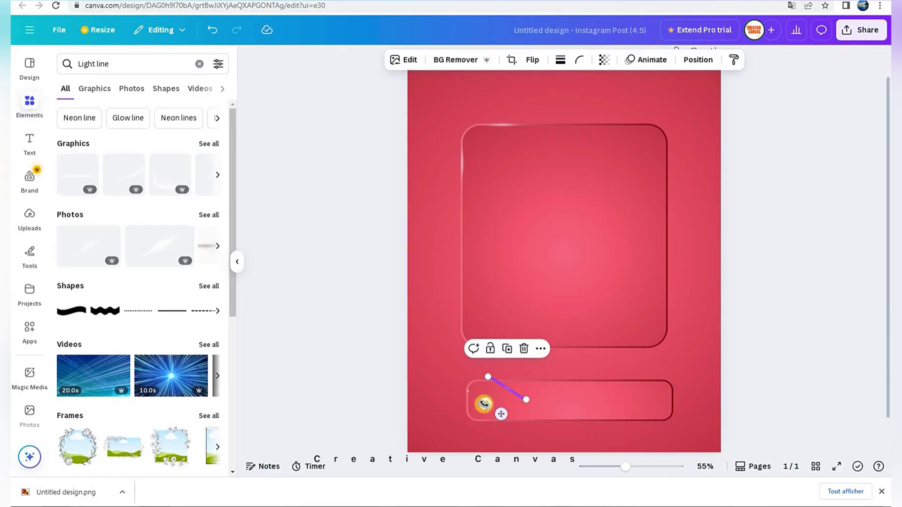
pyautogui.moveTo(626, 467); pyautogui.dragTo(642, 466)
# Step: Fit the light streak along the bar's top edge and add a copy rotated about -58° on its left edge
pyautogui.scroll(-4, 517, 347)
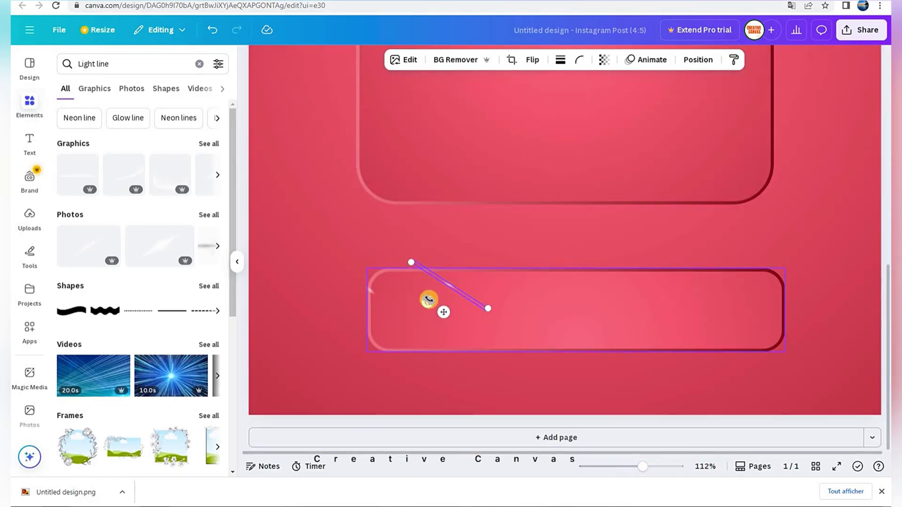
pyautogui.moveTo(427, 313)
pyautogui.mouseDown()
pyautogui.moveTo(429, 288)
pyautogui.moveTo(441, 278)
pyautogui.moveTo(413, 311)
pyautogui.mouseUp()
pyautogui.moveTo(455, 277)
pyautogui.mouseDown()
pyautogui.moveTo(477, 257)
pyautogui.moveTo(471, 288)
pyautogui.moveTo(447, 270)
pyautogui.mouseUp()
pyautogui.moveTo(374, 276); pyautogui.dragTo(451, 278)
pyautogui.moveTo(408, 316); pyautogui.dragTo(365, 301)
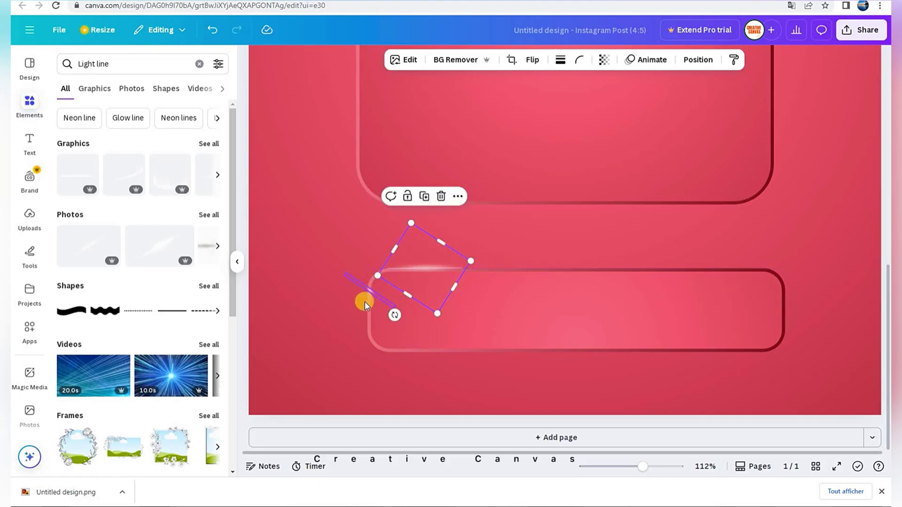
pyautogui.click(413, 261)
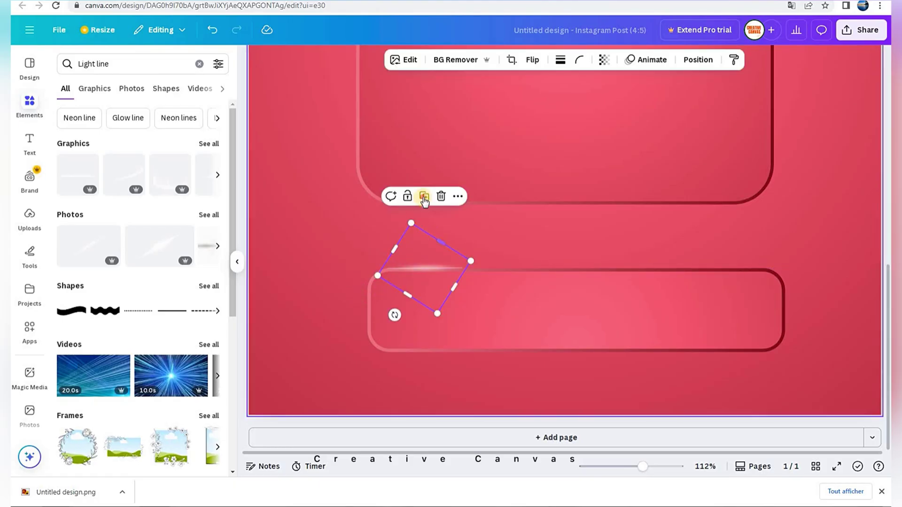
pyautogui.moveTo(460, 271); pyautogui.dragTo(456, 293)
pyautogui.moveTo(392, 302); pyautogui.dragTo(373, 307)
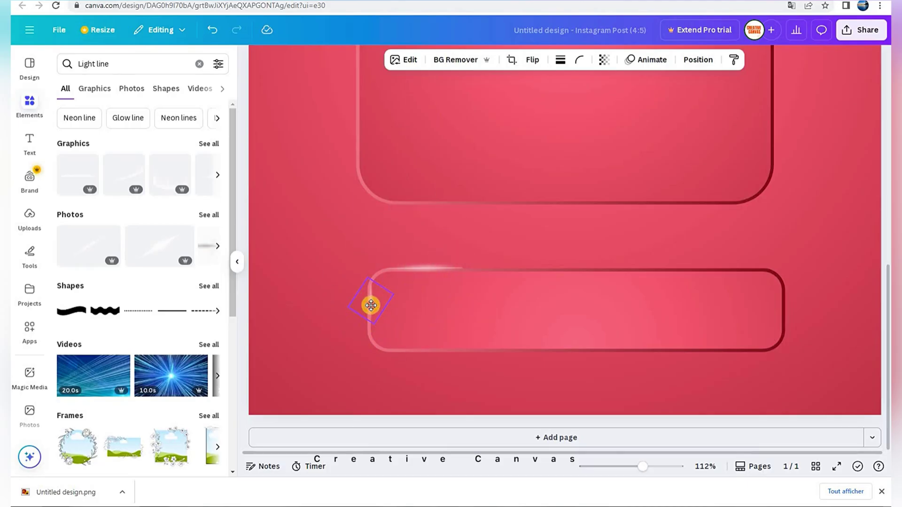
# Step: Crop the bar's image to fit the bar and zoom back out to the full poster
pyautogui.scroll(1, 483, 295)
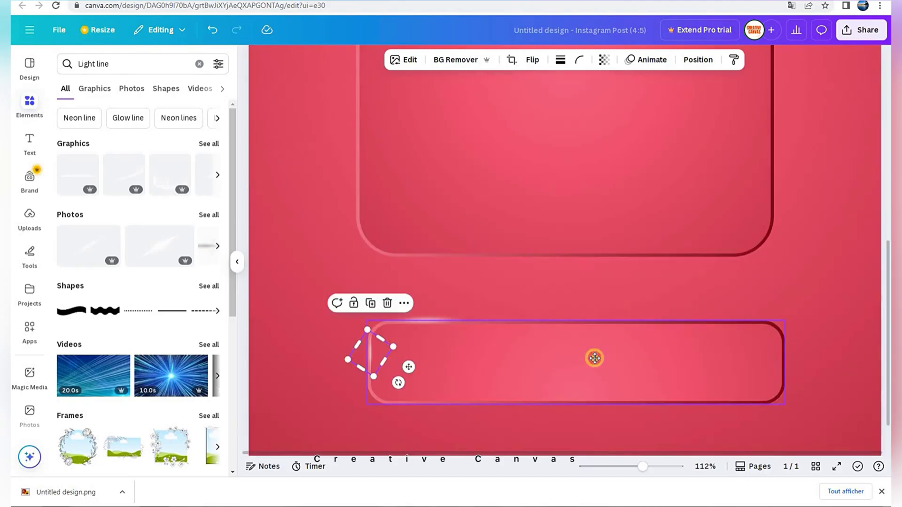
pyautogui.doubleClick(568, 362)
pyautogui.moveTo(568, 362); pyautogui.dragTo(571, 118)
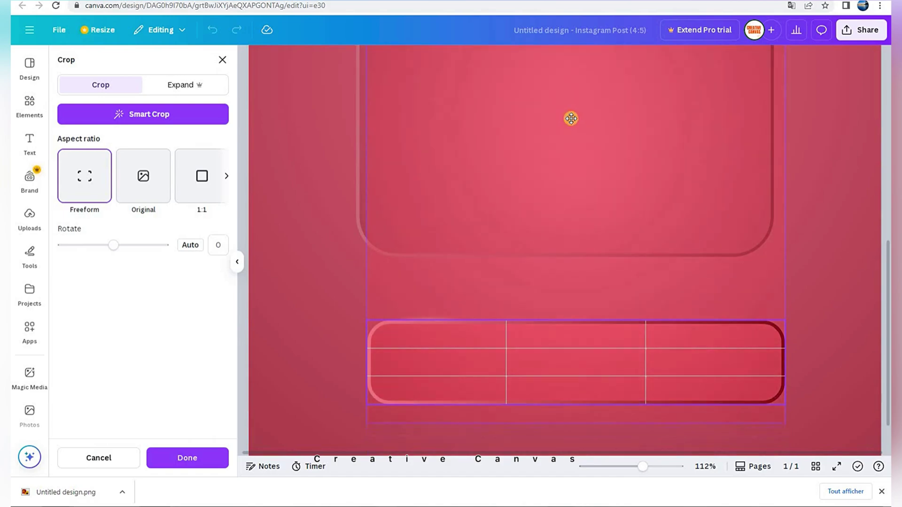
pyautogui.click(319, 325)
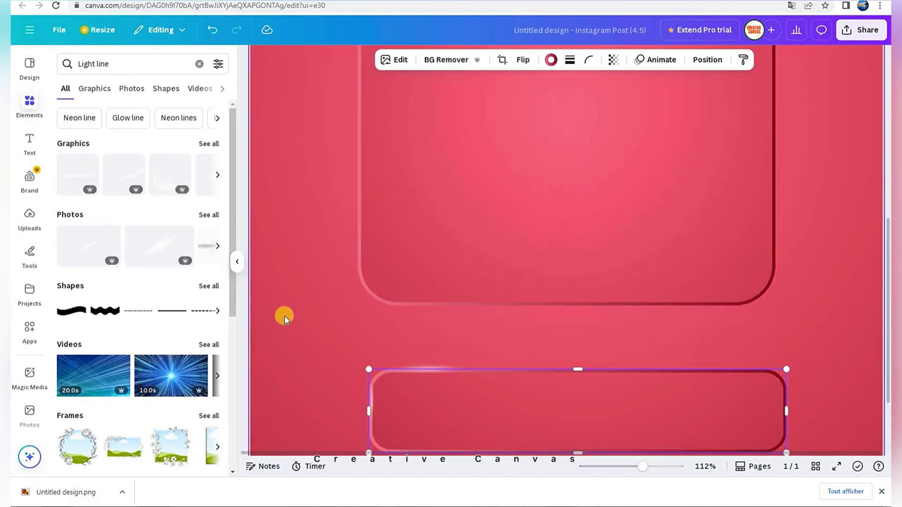
pyautogui.moveTo(644, 476); pyautogui.dragTo(618, 471)
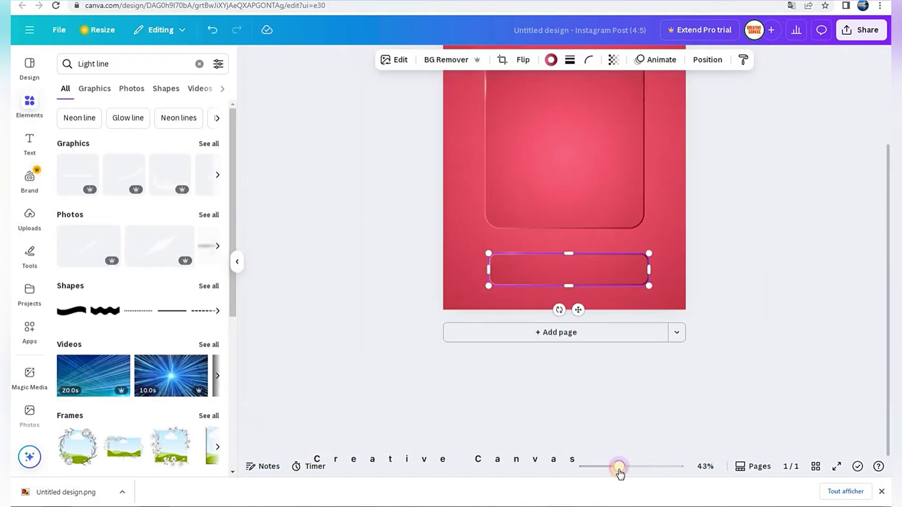
# Step: Add a heading reading 'HEADPHONES' and colour it a pale pink
pyautogui.click(29, 143)
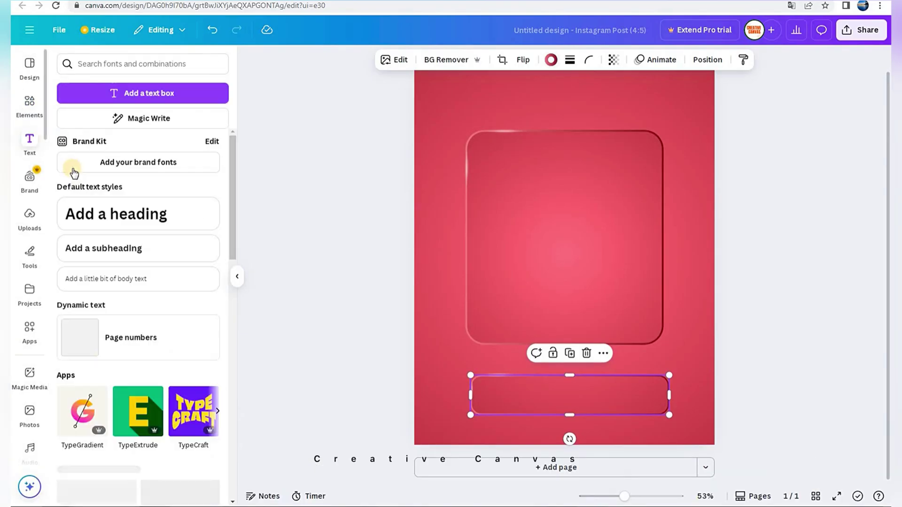
pyautogui.click(82, 207)
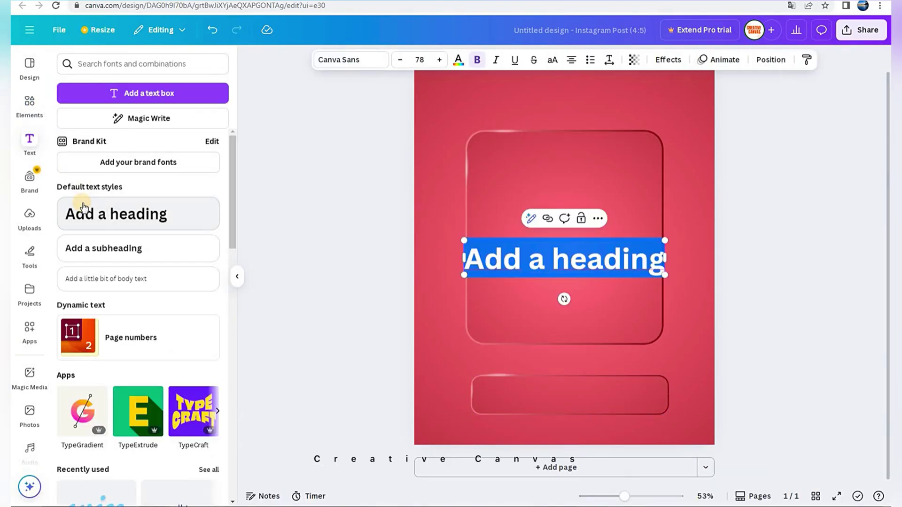
pyautogui.write('HEADPHONES')
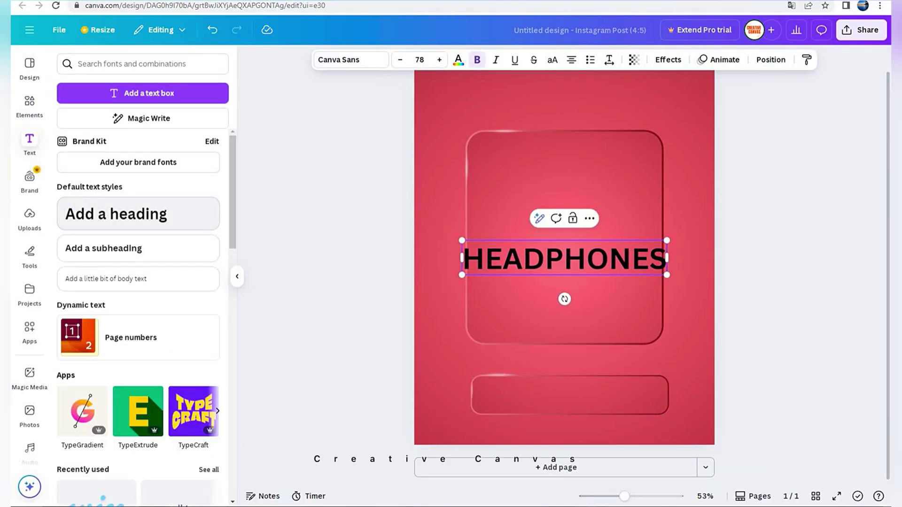
pyautogui.click(458, 60)
pyautogui.doubleClick(527, 260)
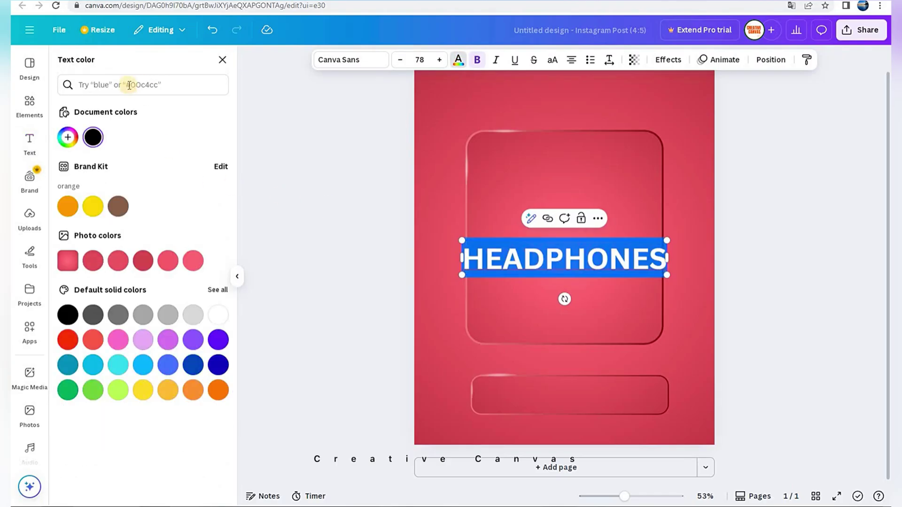
pyautogui.click(166, 260)
pyautogui.click(68, 137)
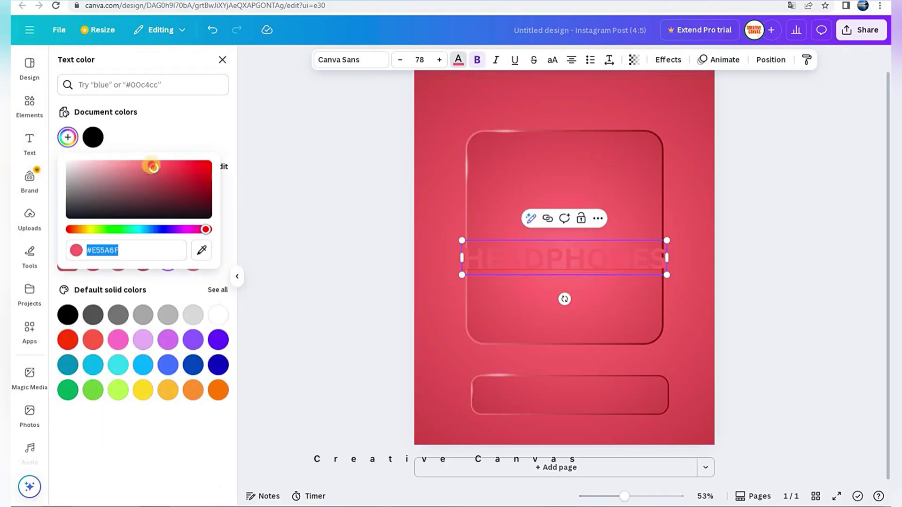
pyautogui.moveTo(149, 165); pyautogui.dragTo(72, 151)
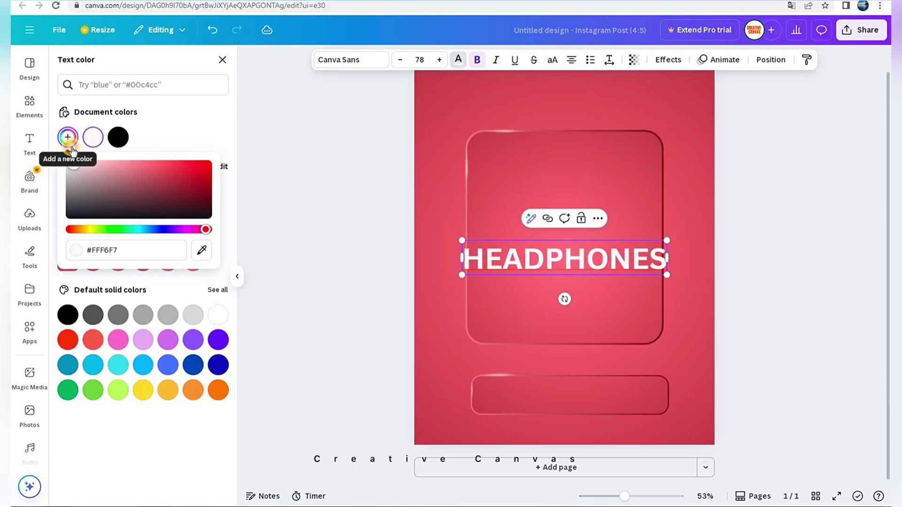
# Step: Set HEADPHONES in Cosmic Octo at size 50.9, centred at the panel top, then add another heading box
pyautogui.click(350, 59)
pyautogui.click(128, 109)
pyautogui.write('co')
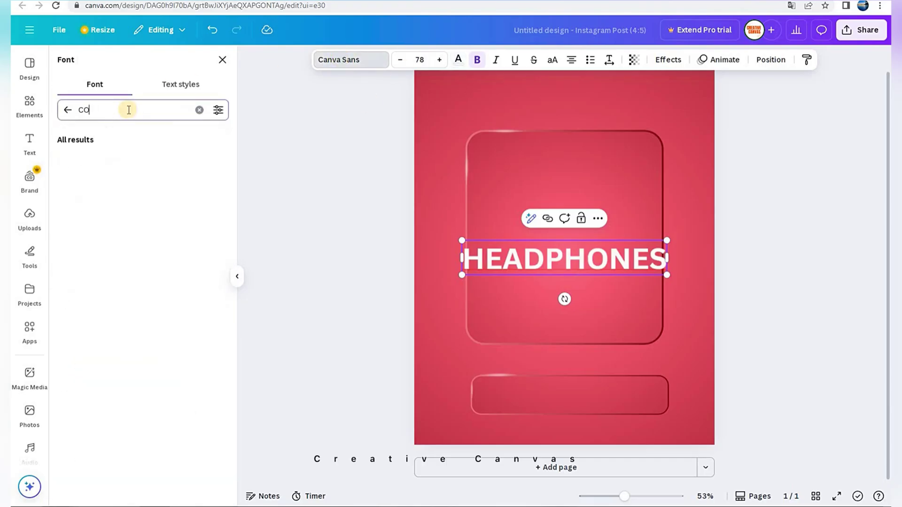
pyautogui.click(119, 156)
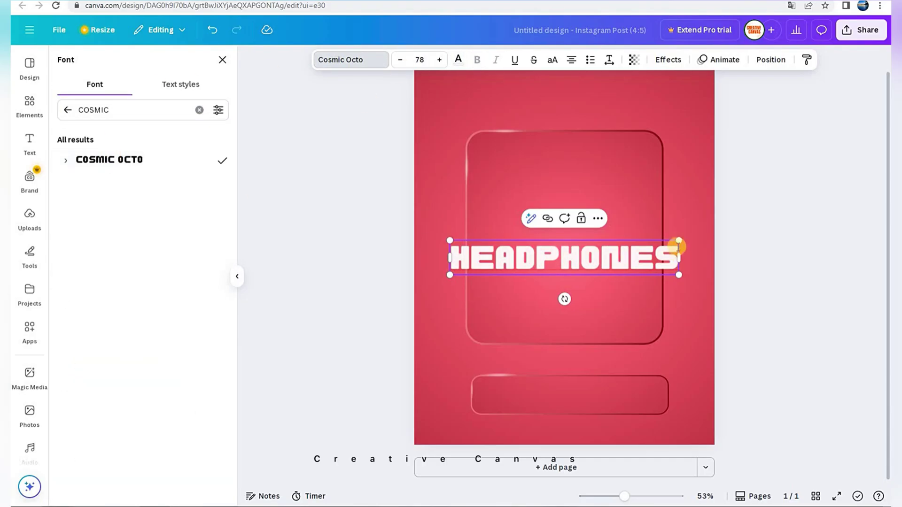
pyautogui.moveTo(652, 246); pyautogui.dragTo(629, 249)
pyautogui.moveTo(548, 298); pyautogui.dragTo(574, 215)
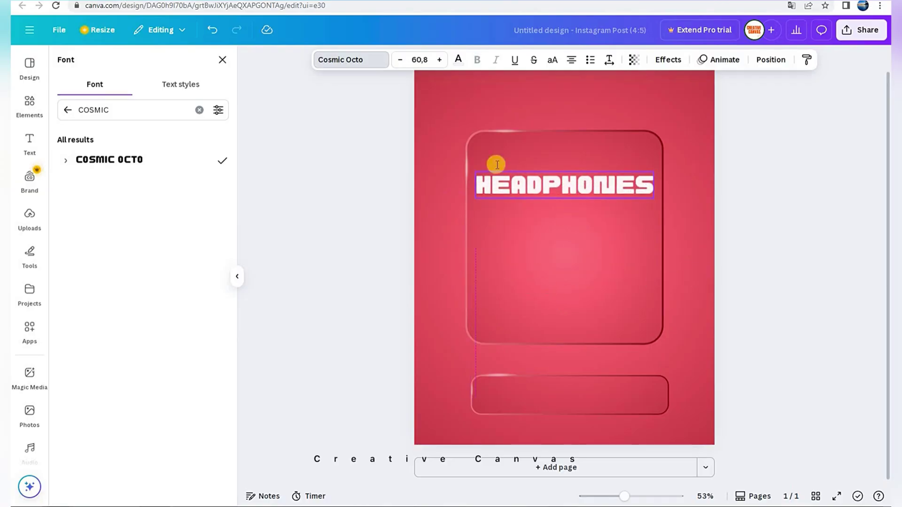
pyautogui.moveTo(475, 165); pyautogui.dragTo(500, 168)
pyautogui.moveTo(586, 215); pyautogui.dragTo(560, 186)
pyautogui.click(29, 143)
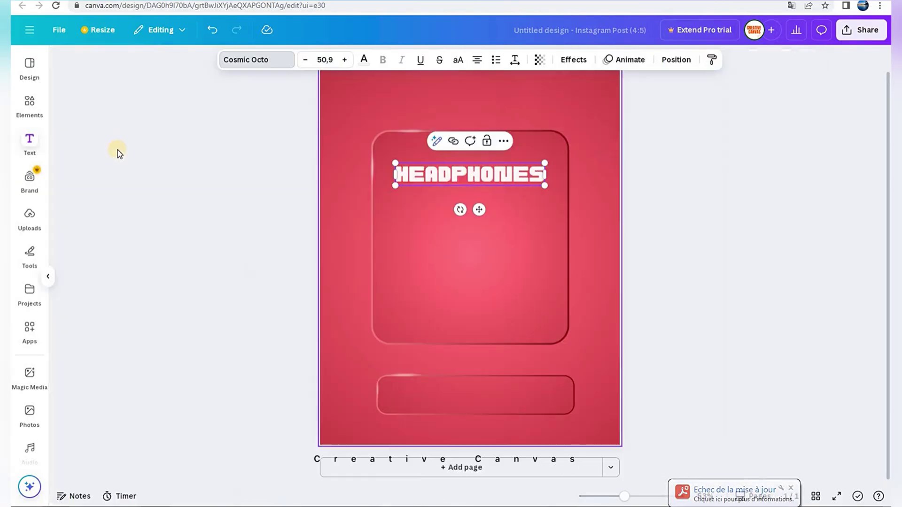
pyautogui.click(107, 214)
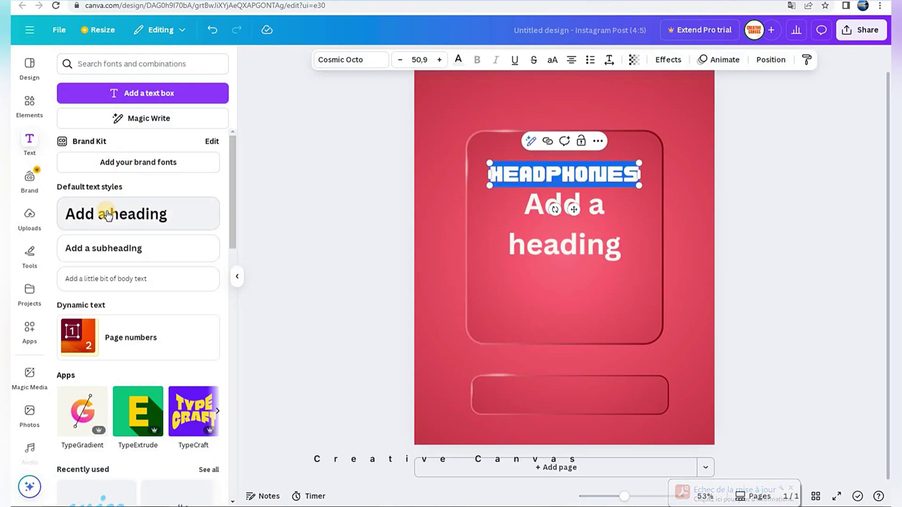
# Step: Replace the new heading's text with 'Super' in the Amsterdam Four font
pyautogui.click(560, 246)
pyautogui.click(561, 246)
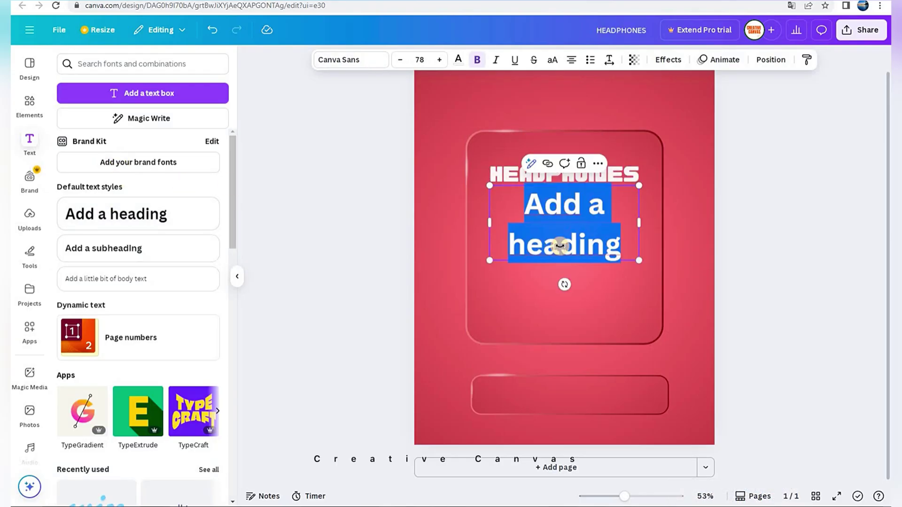
pyautogui.write('Super')
pyautogui.hotkey('ctrl', 'a')
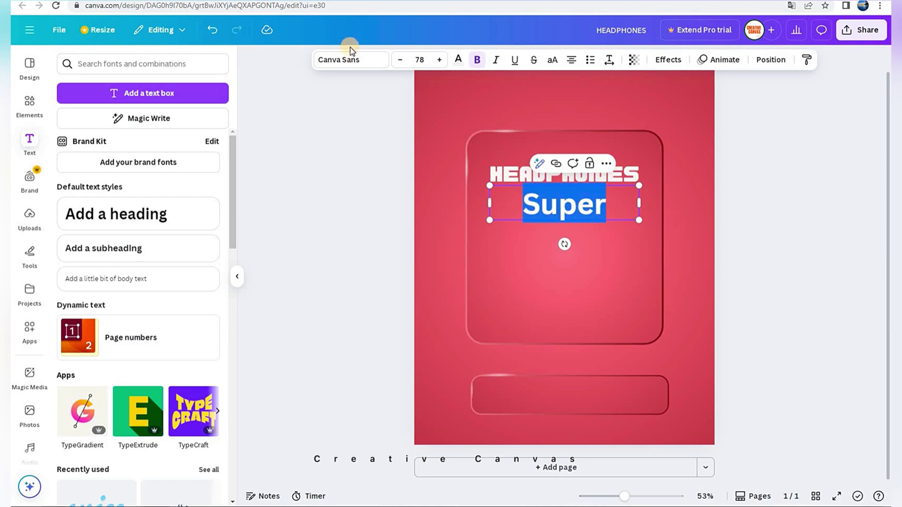
pyautogui.click(349, 59)
pyautogui.click(197, 110)
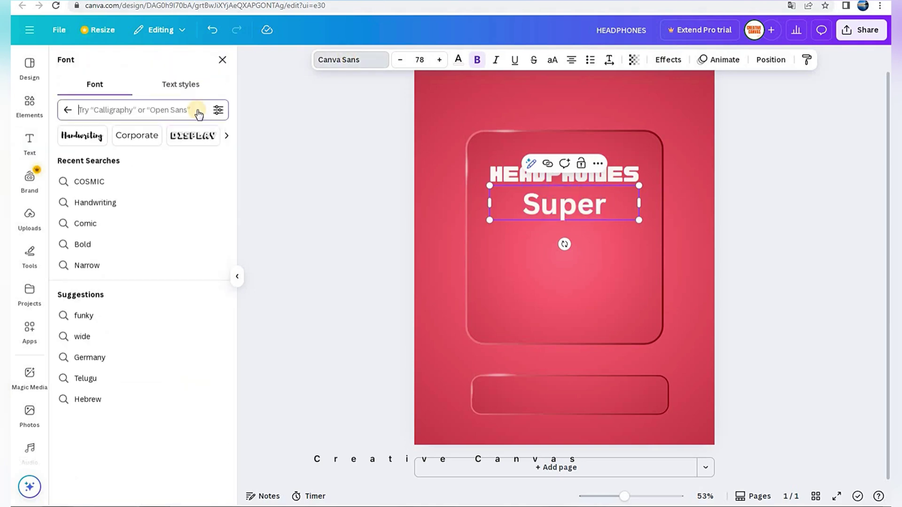
pyautogui.write('ams')
pyautogui.click(121, 161)
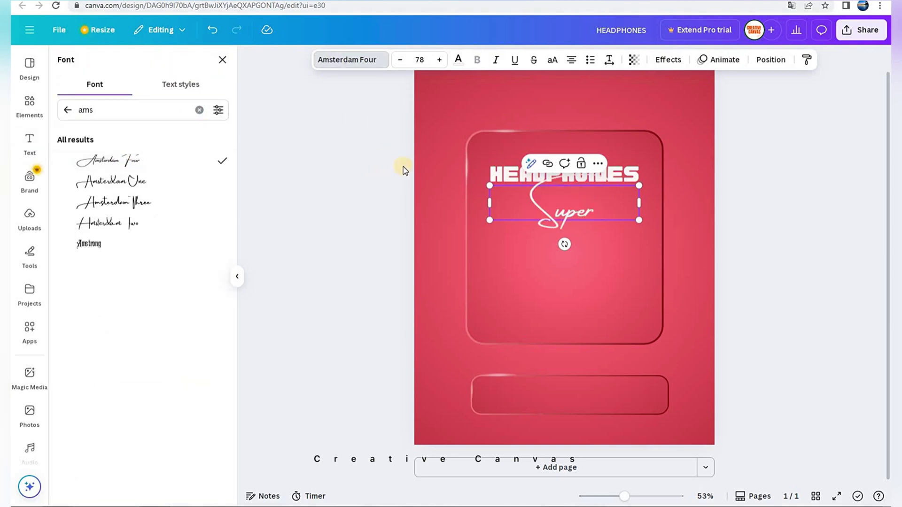
# Step: Colour Super dark pink, add a Neon effect at intensity 100, and overlap it at size 68.1 on HEADPHONES
pyautogui.click(458, 59)
pyautogui.click(143, 260)
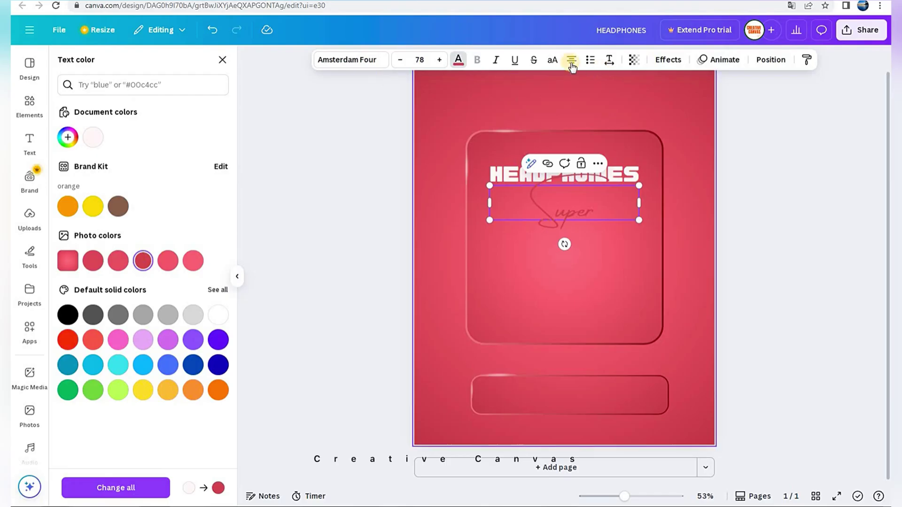
pyautogui.click(668, 59)
pyautogui.click(194, 255)
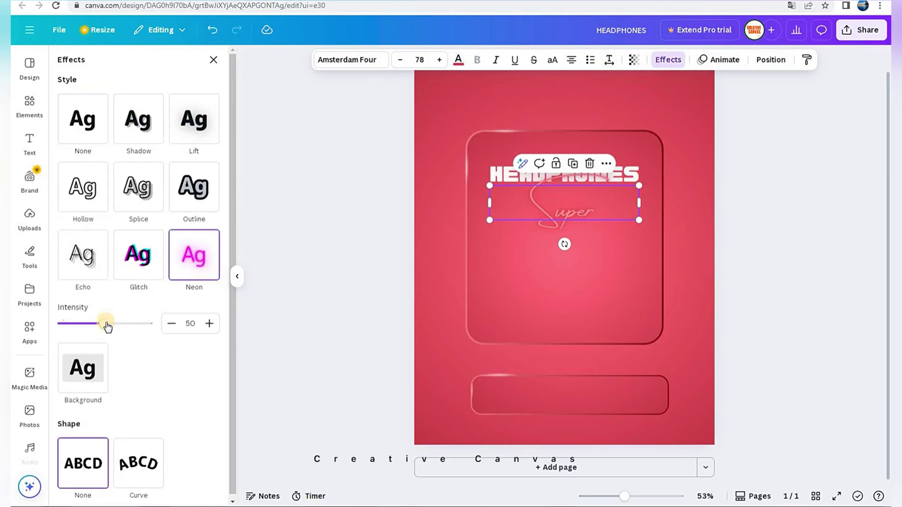
pyautogui.moveTo(107, 326); pyautogui.dragTo(177, 315)
pyautogui.moveTo(511, 208); pyautogui.dragTo(548, 188)
pyautogui.moveTo(675, 165); pyautogui.dragTo(666, 167)
pyautogui.moveTo(611, 195); pyautogui.dragTo(606, 189)
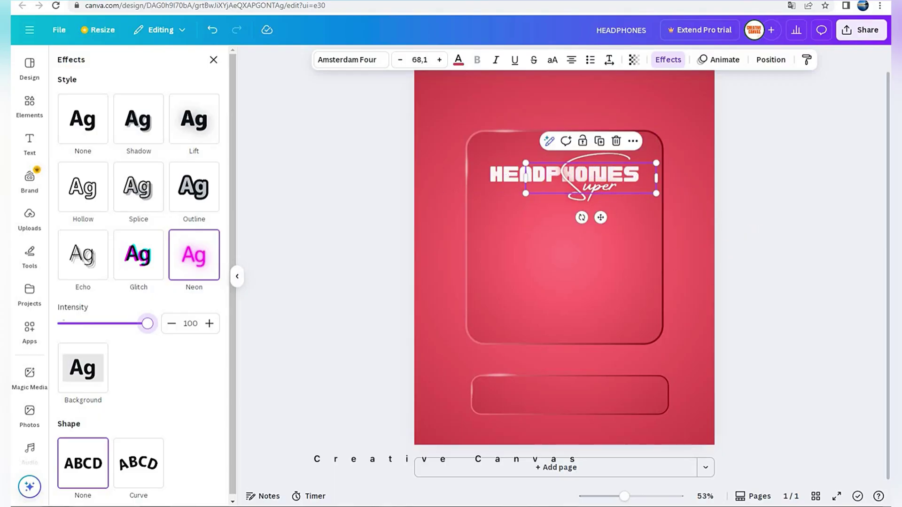
# Step: Search elements for 'music player interface' and add the player graphic to the page
pyautogui.click(32, 113)
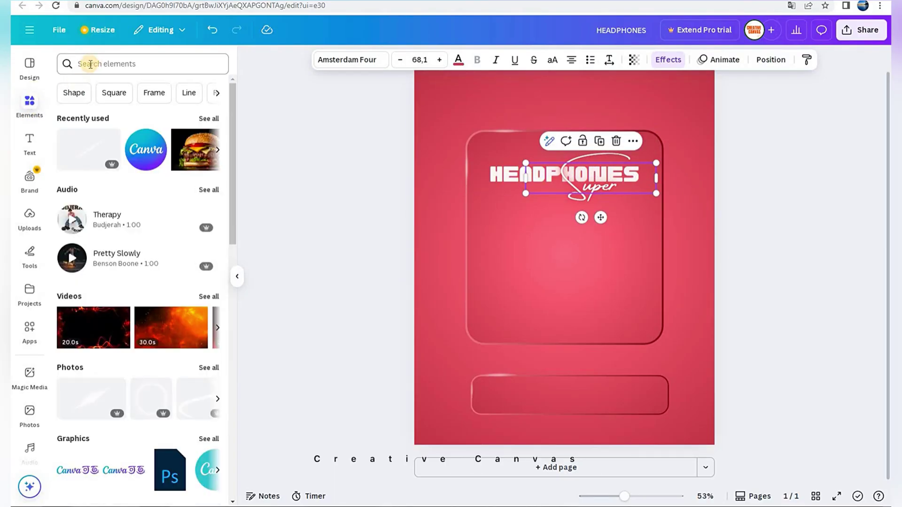
pyautogui.click(89, 63)
pyautogui.write('music player interface')
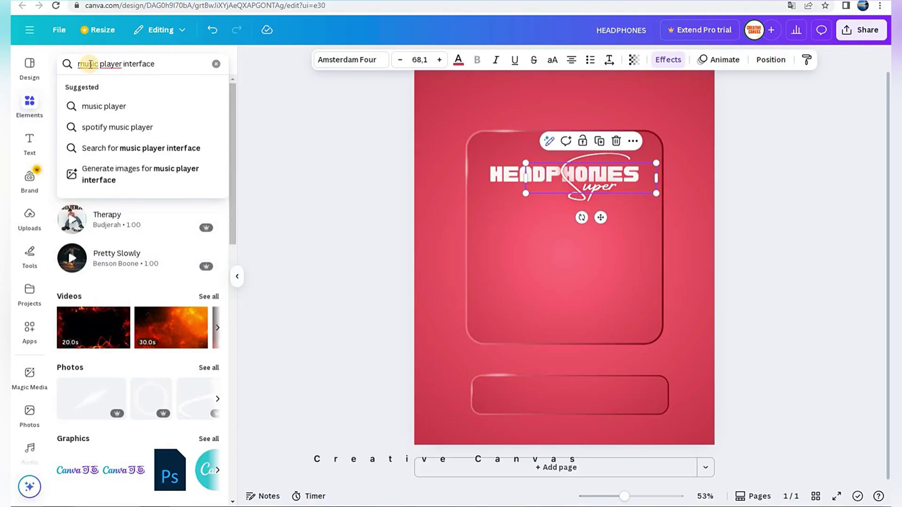
pyautogui.press('Return')
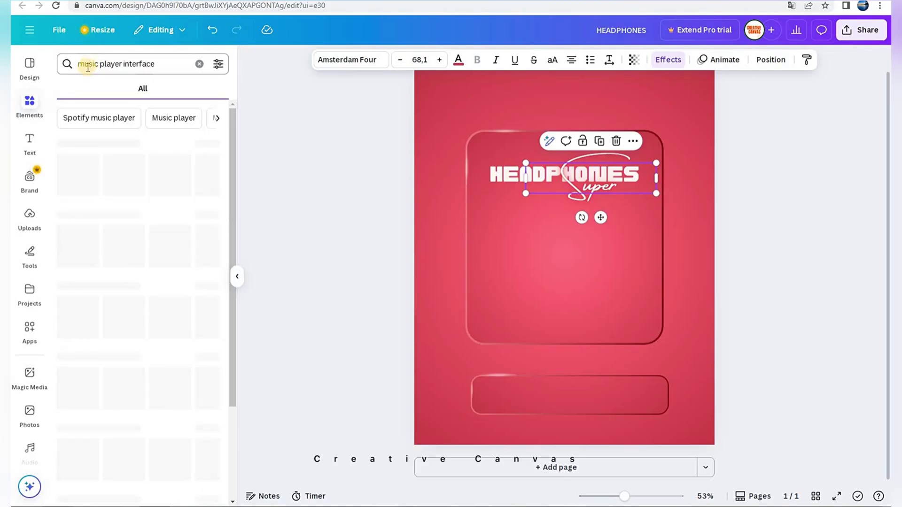
pyautogui.click(79, 175)
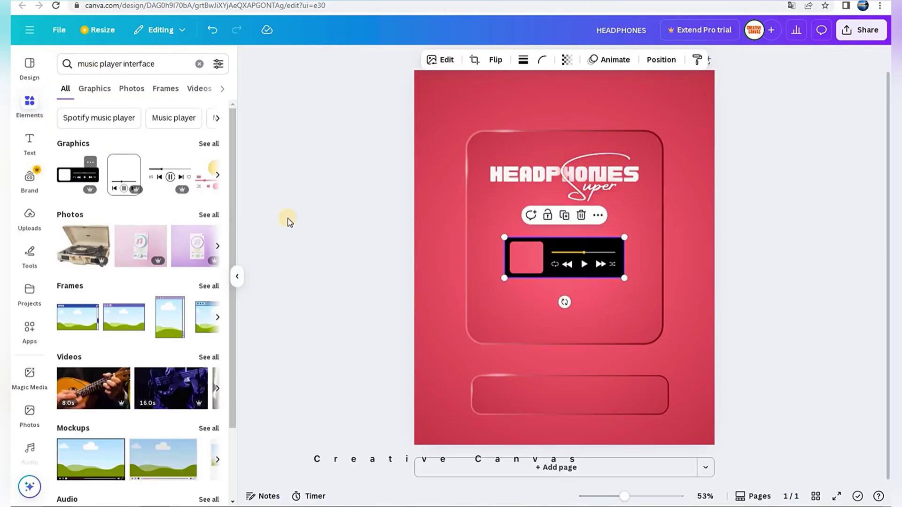
# Step: Recolour the player light pink with red accents and set its transparency to about 66
pyautogui.click(496, 60)
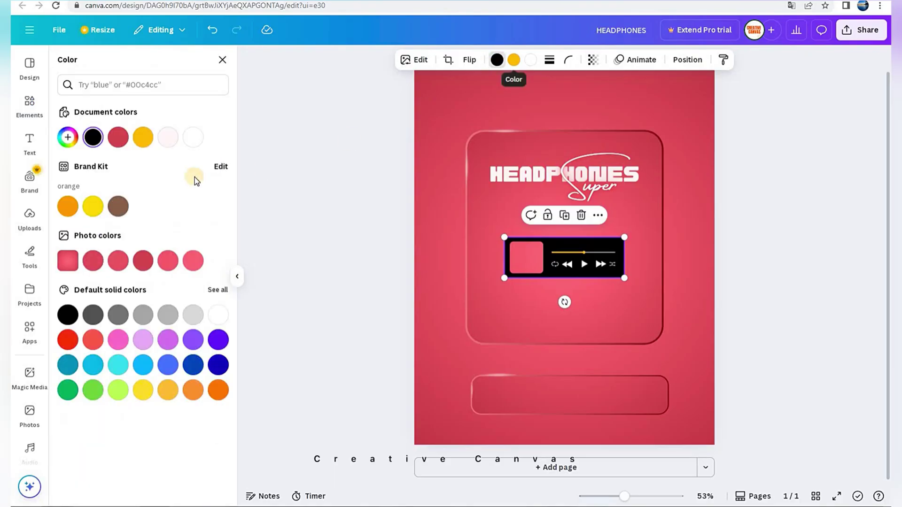
pyautogui.click(169, 141)
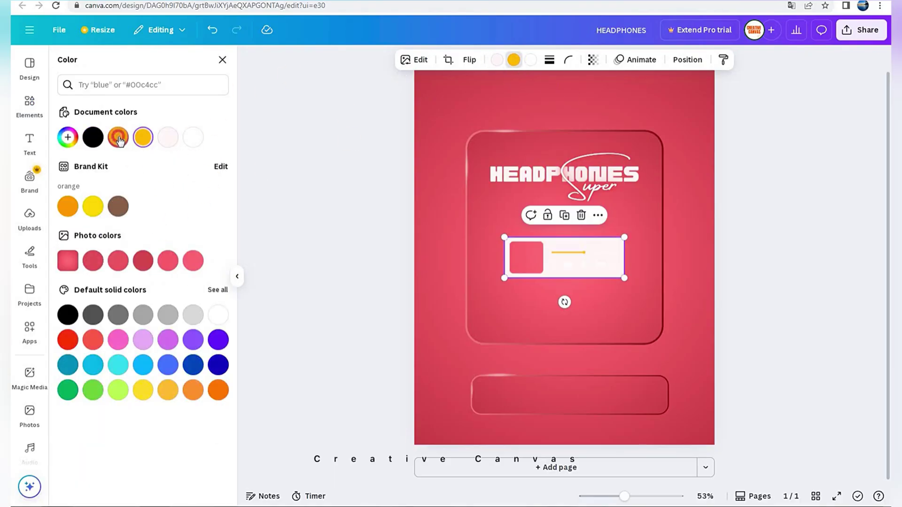
pyautogui.click(193, 137)
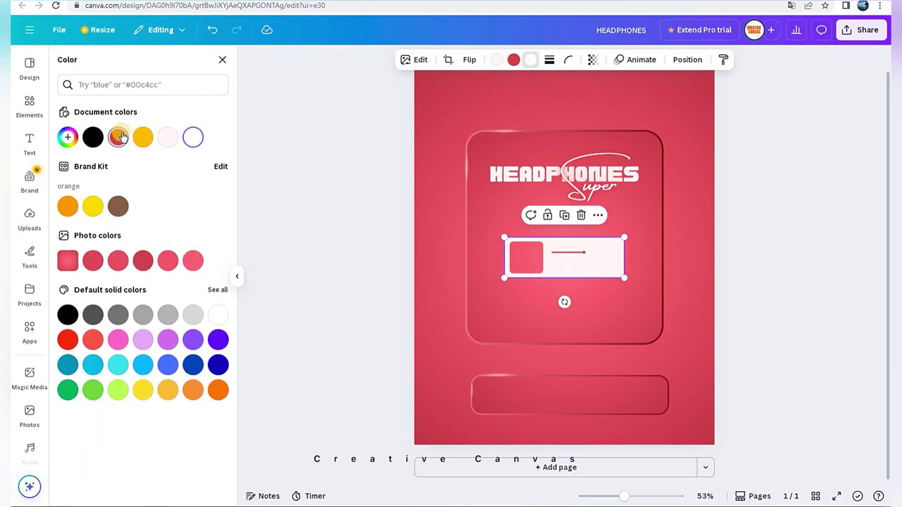
pyautogui.moveTo(504, 279)
pyautogui.mouseDown()
pyautogui.moveTo(491, 298)
pyautogui.moveTo(490, 283)
pyautogui.mouseUp()
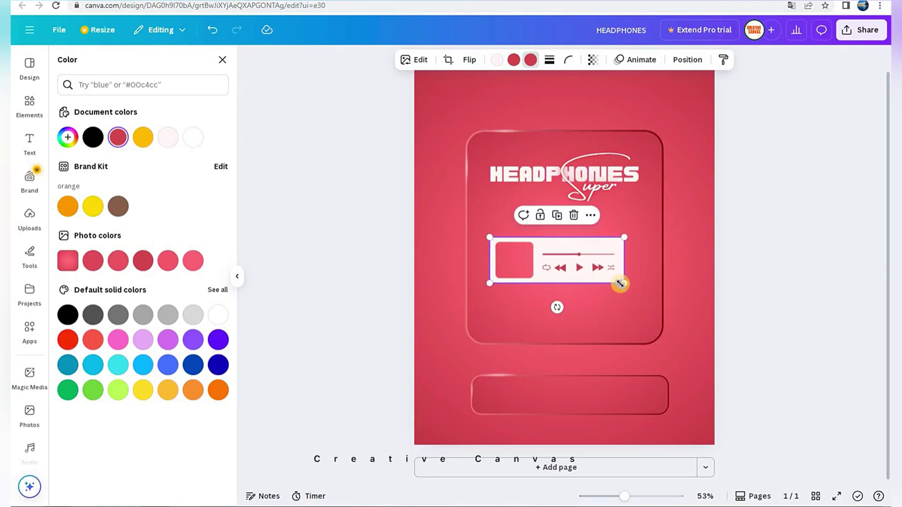
pyautogui.click(595, 60)
pyautogui.moveTo(621, 102); pyautogui.dragTo(591, 131)
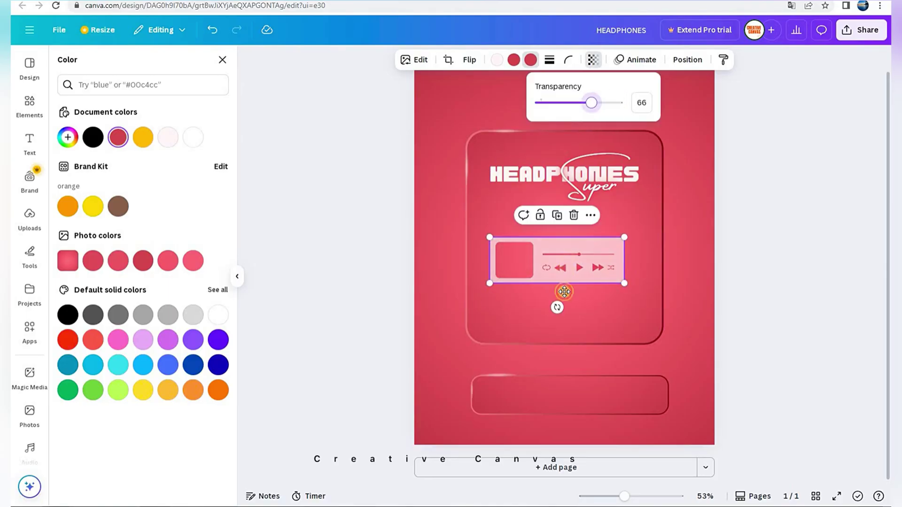
# Step: Move the player into the lower glass panel and enlarge it to 594 × 203
pyautogui.moveTo(564, 292); pyautogui.dragTo(568, 316)
pyautogui.moveTo(626, 284); pyautogui.dragTo(647, 280)
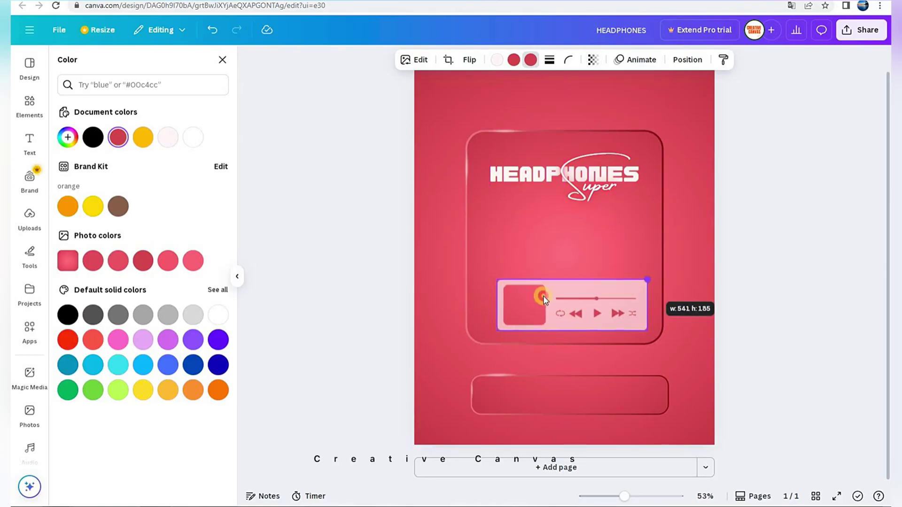
pyautogui.moveTo(492, 278); pyautogui.dragTo(482, 277)
# Step: Add a picture frame with corner rounding 32, sized into the player's album-art slot
pyautogui.click(28, 108)
pyautogui.scroll(-15, 111, 225)
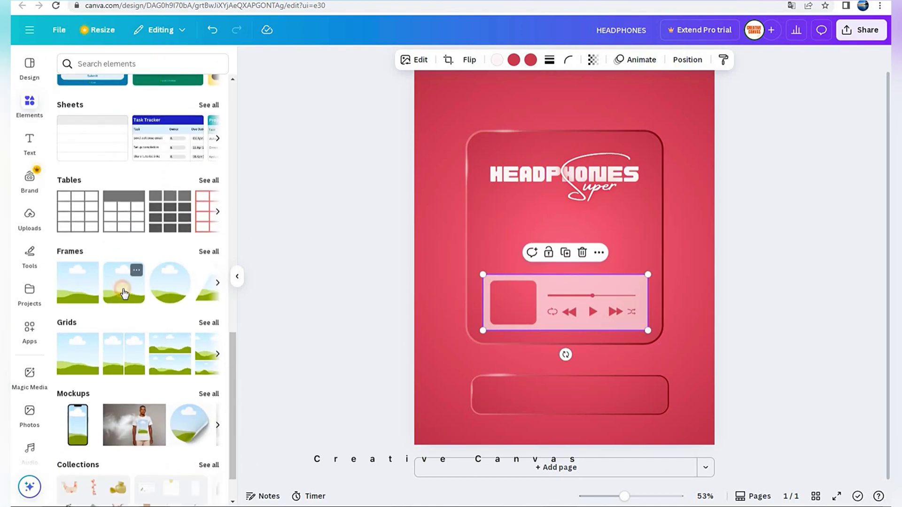
pyautogui.click(124, 293)
pyautogui.moveTo(626, 195); pyautogui.dragTo(537, 285)
pyautogui.click(505, 60)
pyautogui.moveTo(450, 103); pyautogui.dragTo(474, 107)
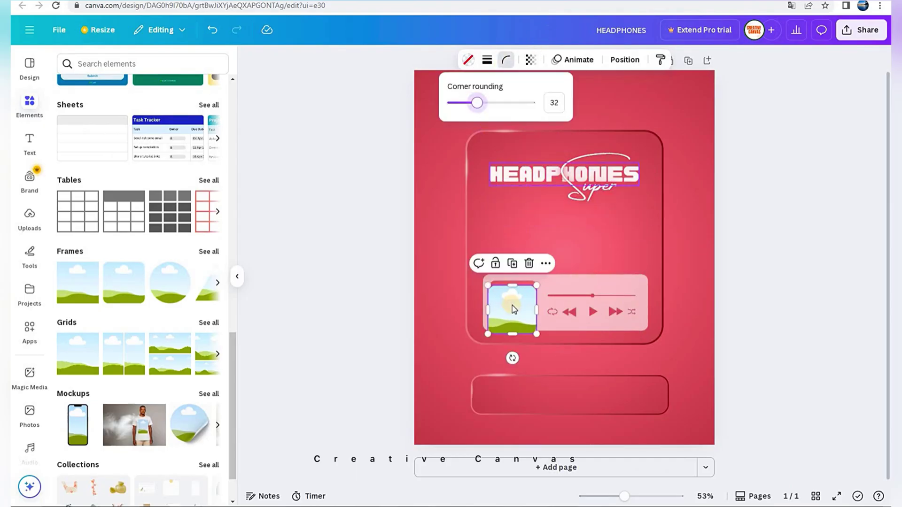
pyautogui.moveTo(512, 309); pyautogui.dragTo(490, 328)
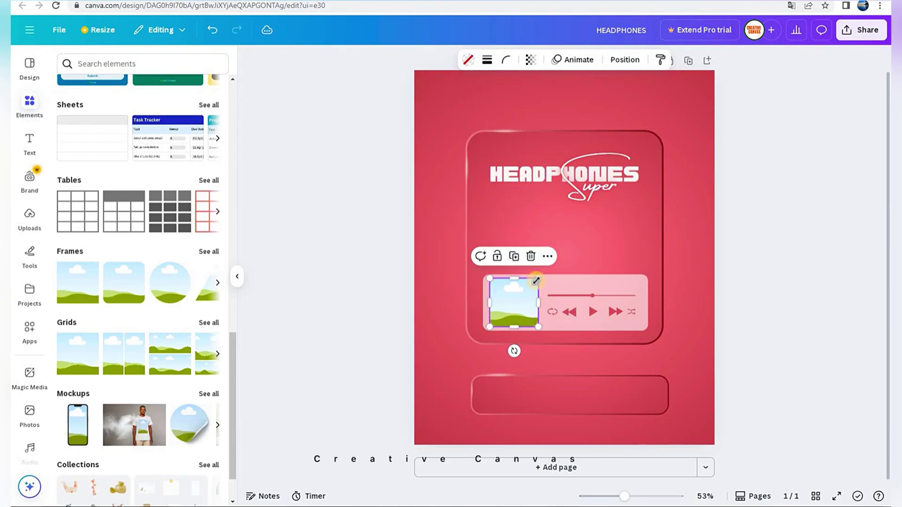
pyautogui.moveTo(536, 280); pyautogui.dragTo(536, 281)
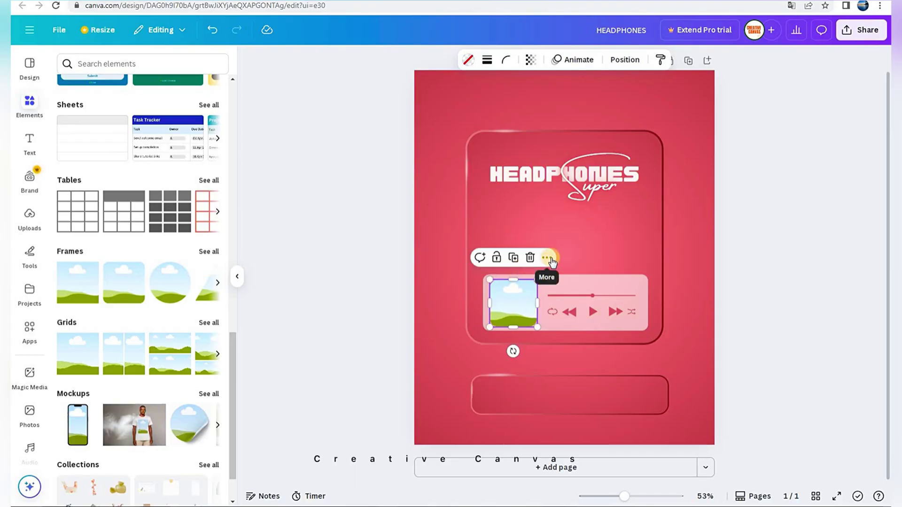
# Step: Send the frame one layer back beneath the player and select its row in Layers
pyautogui.click(547, 257)
pyautogui.moveTo(600, 427)
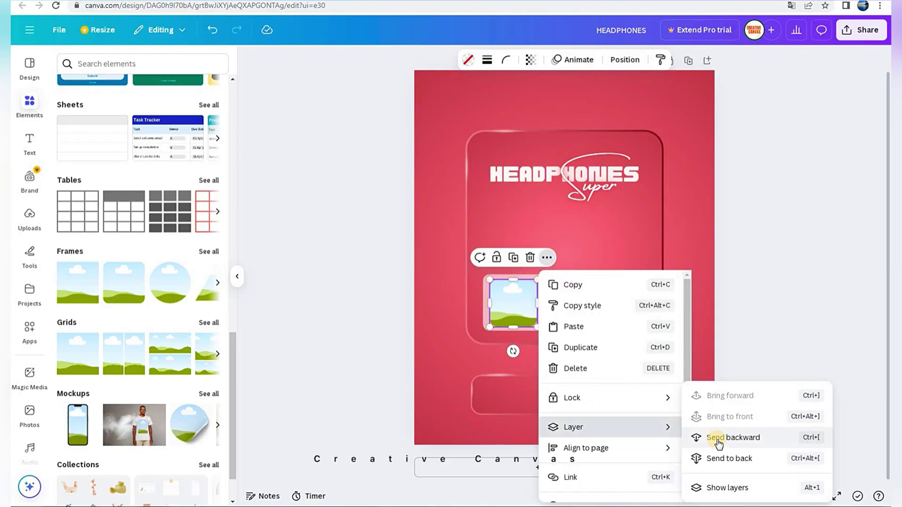
pyautogui.click(718, 440)
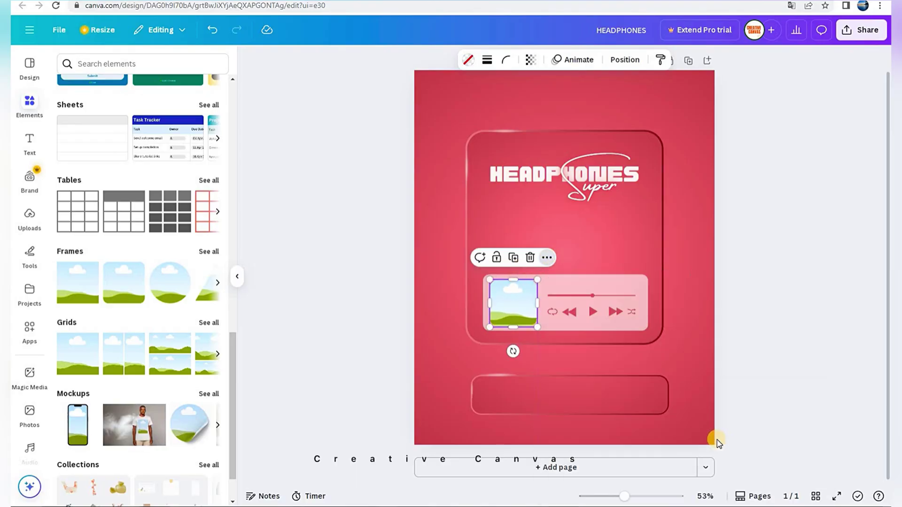
pyautogui.click(547, 258)
pyautogui.click(334, 256)
pyautogui.click(334, 256)
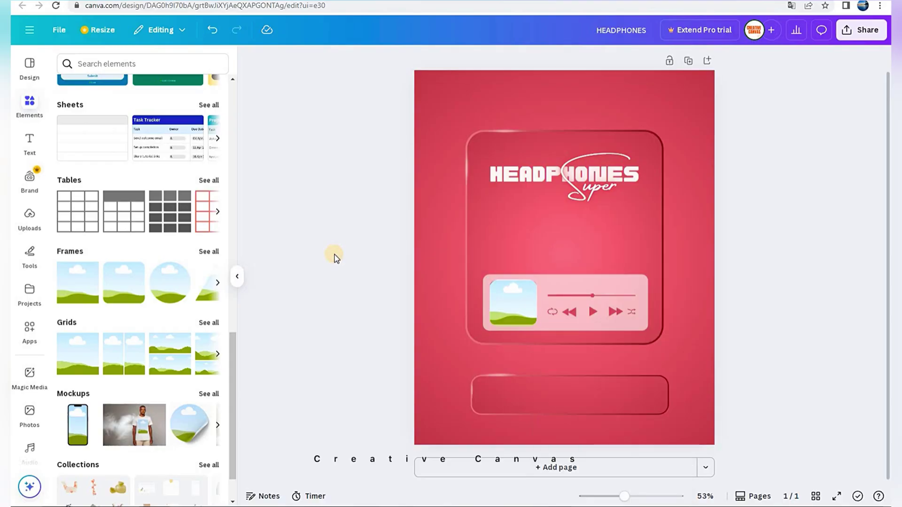
pyautogui.hotkey('alt', '1')
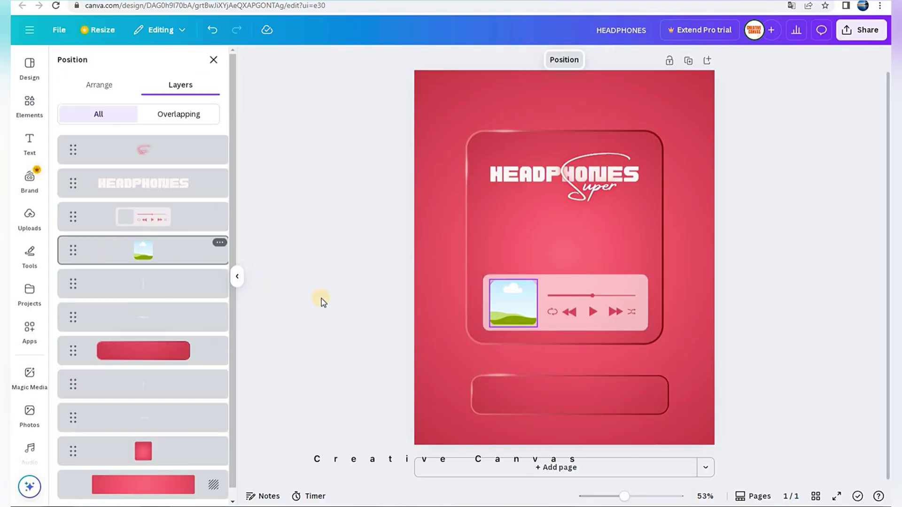
pyautogui.click(143, 250)
# Step: Search elements for fashion model images, filtered to photos only
pyautogui.hotkey('alt', '1')
pyautogui.click(111, 64)
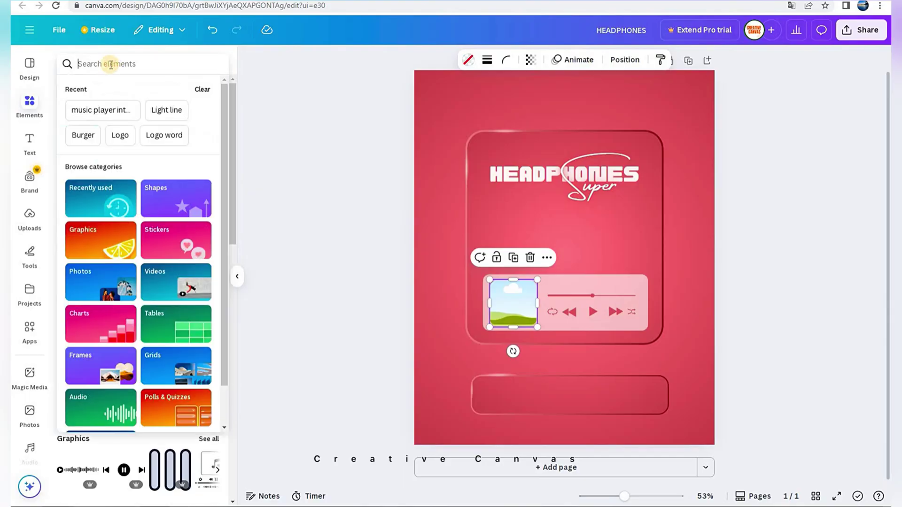
pyautogui.write('fashion')
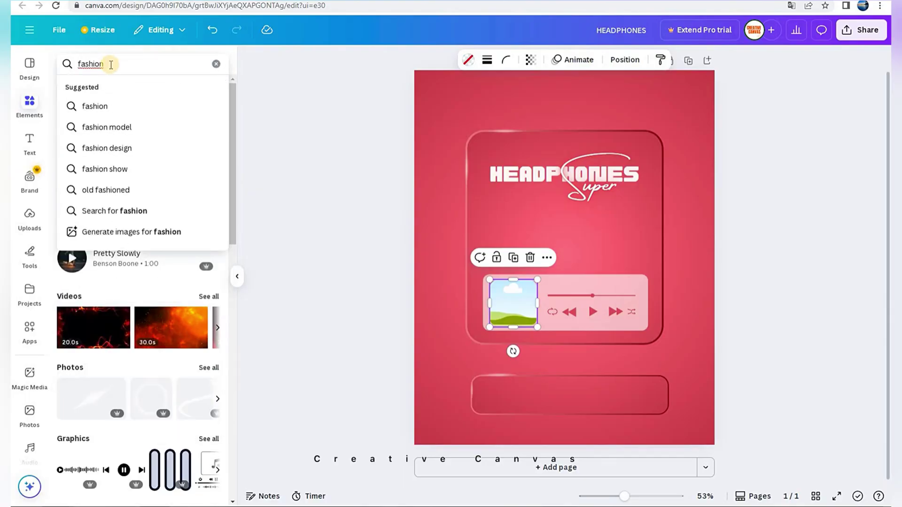
pyautogui.click(148, 128)
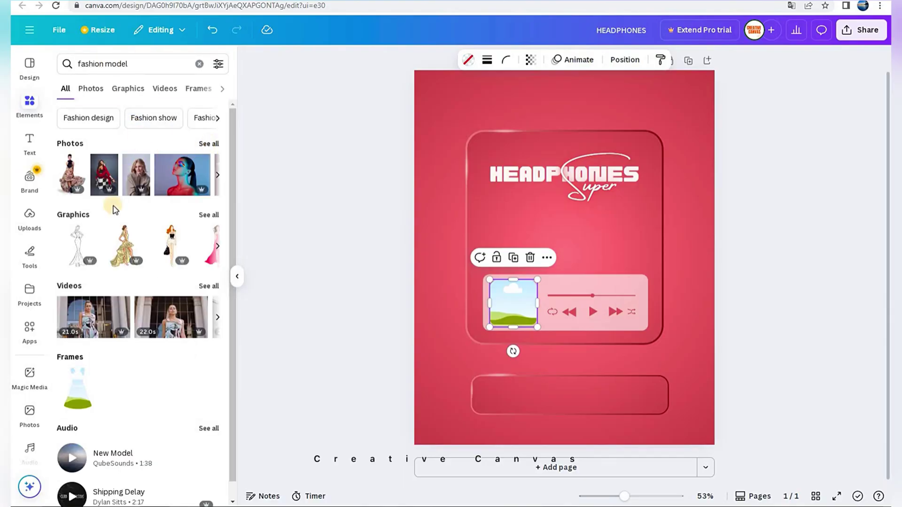
pyautogui.click(91, 88)
pyautogui.scroll(-10, 119, 240)
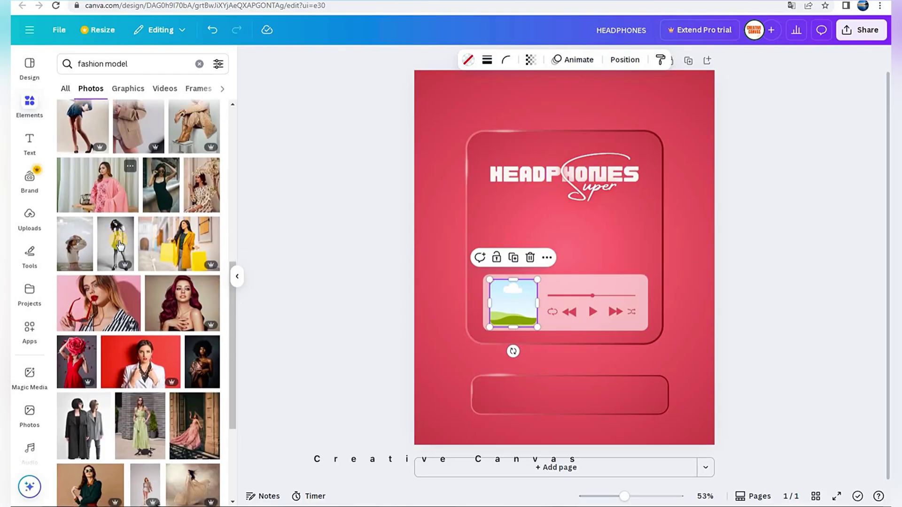
pyautogui.scroll(-10, 119, 244)
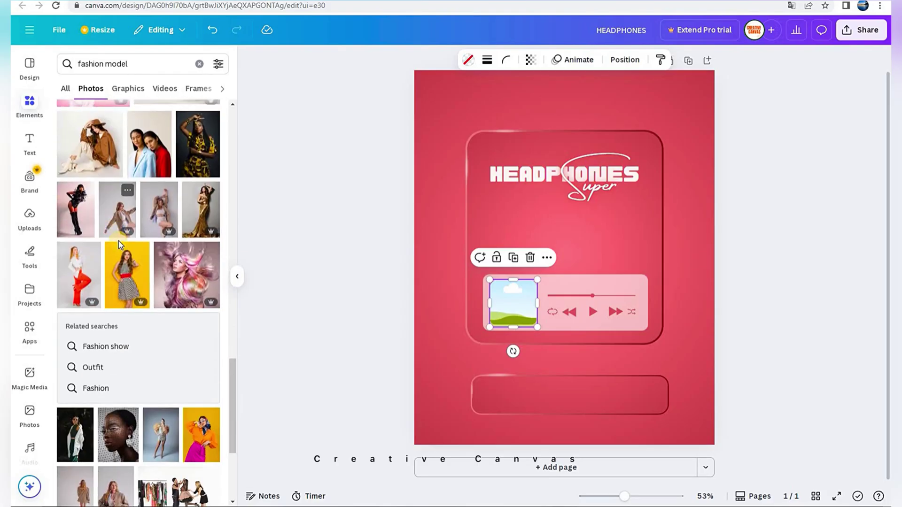
pyautogui.scroll(-10, 119, 241)
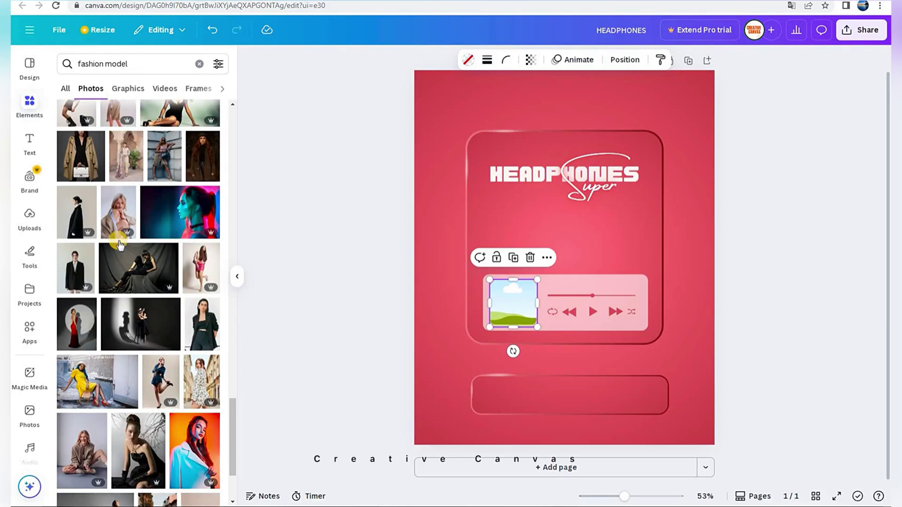
pyautogui.scroll(-10, 118, 243)
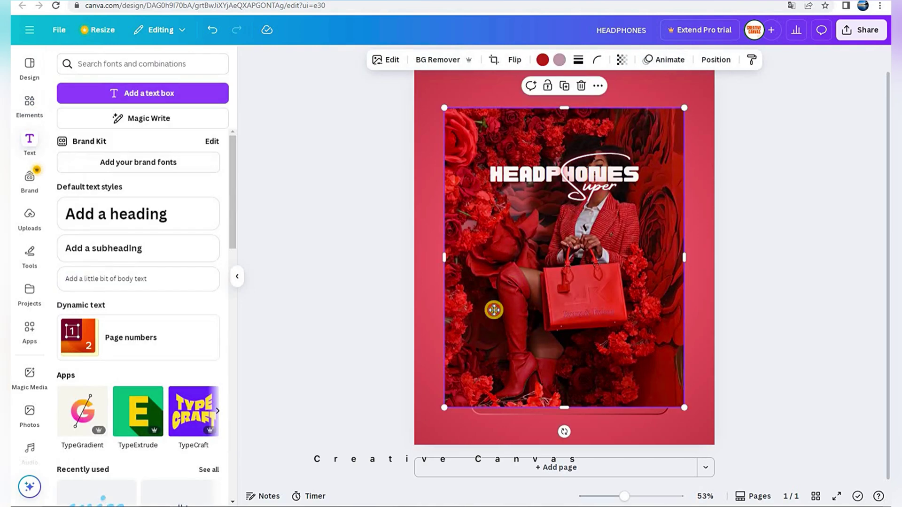
# Step: Add a red fashion-model photo to the page and shrink it near the player
pyautogui.moveTo(489, 312); pyautogui.dragTo(577, 404)
pyautogui.moveTo(677, 127); pyautogui.dragTo(498, 327)
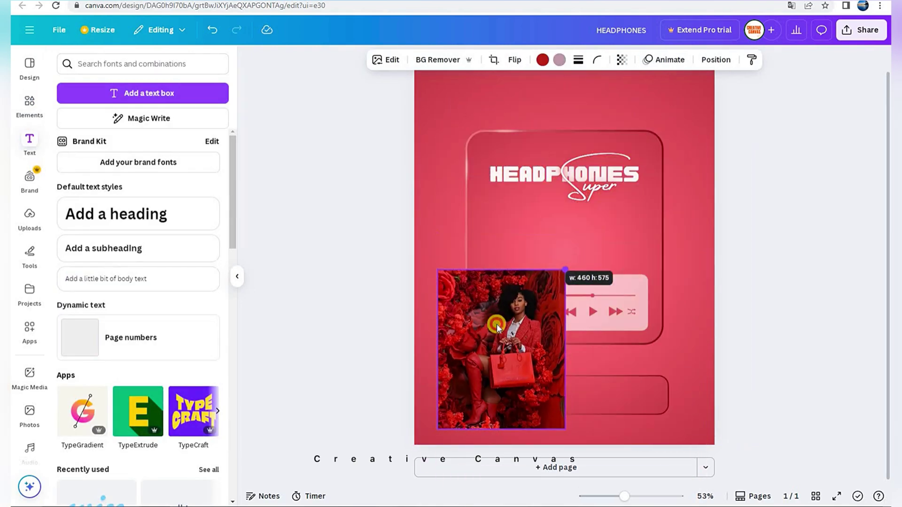
pyautogui.moveTo(566, 270); pyautogui.dragTo(527, 312)
pyautogui.moveTo(484, 366); pyautogui.dragTo(472, 346)
# Step: Reorder the photo and picture frame layers above the music player
pyautogui.click(563, 301)
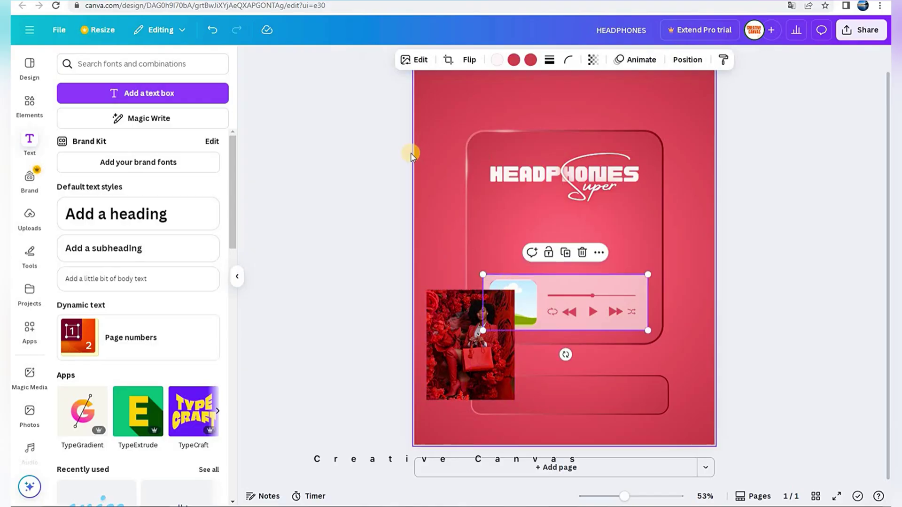
pyautogui.click(687, 59)
pyautogui.click(142, 288)
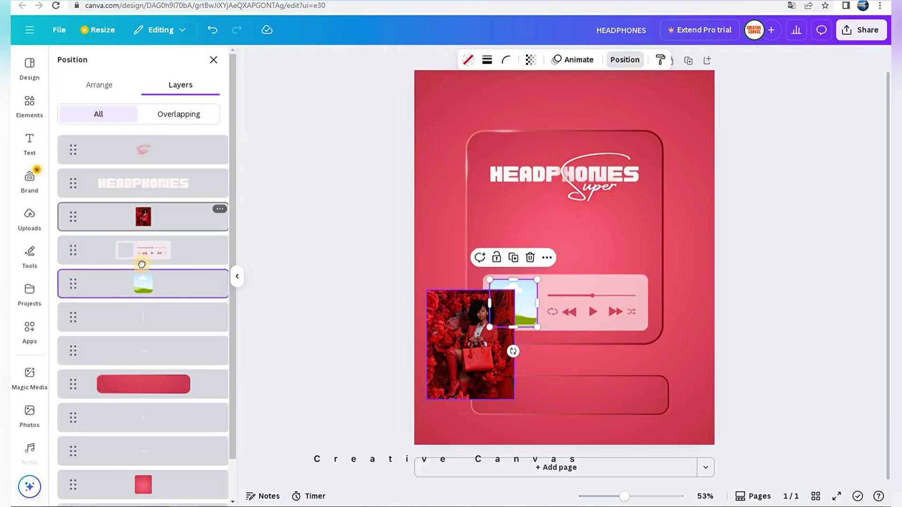
pyautogui.moveTo(141, 264); pyautogui.dragTo(152, 260)
pyautogui.moveTo(438, 361); pyautogui.dragTo(494, 320)
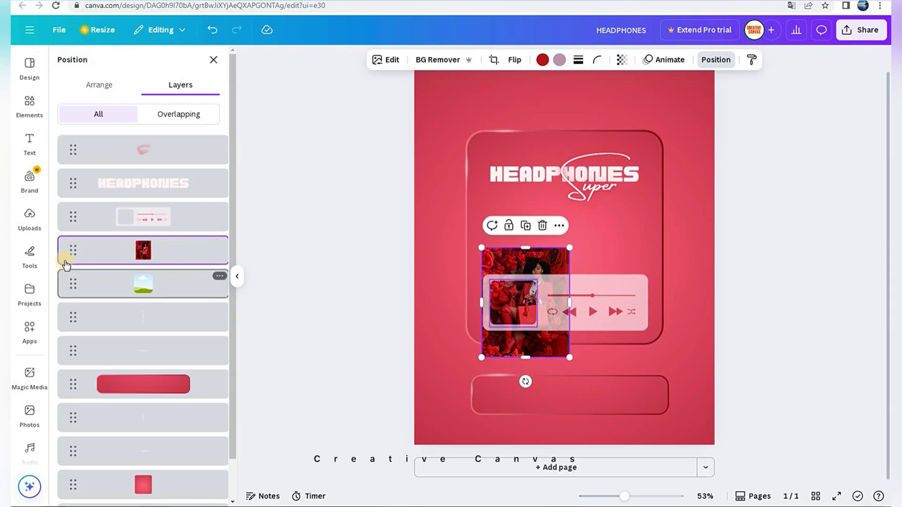
pyautogui.keyDown('shift'); pyautogui.click(103, 276); pyautogui.keyUp('shift')
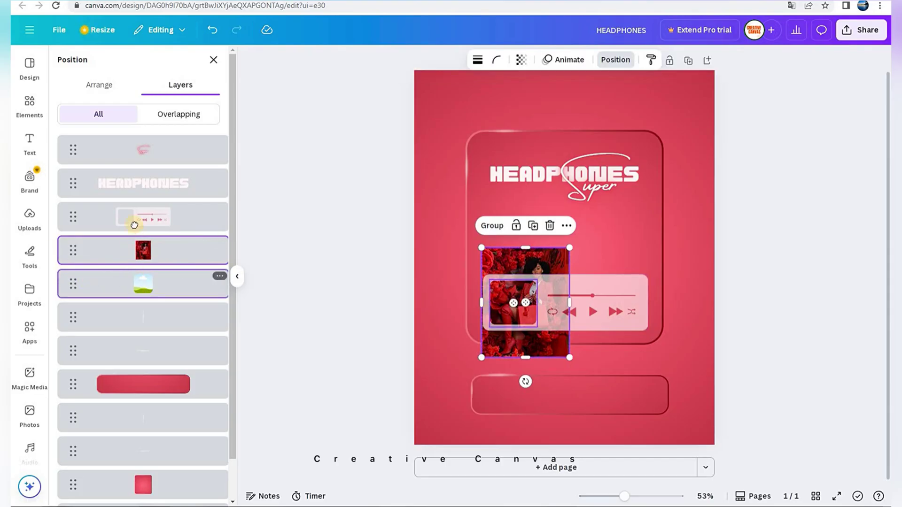
pyautogui.moveTo(104, 277); pyautogui.dragTo(137, 221)
# Step: Drop the red fashion-model photo into the music player's rounded square frame
pyautogui.moveTo(506, 313)
pyautogui.mouseDown()
pyautogui.moveTo(465, 308)
pyautogui.moveTo(470, 288)
pyautogui.moveTo(470, 318)
pyautogui.moveTo(469, 304)
pyautogui.moveTo(507, 305)
pyautogui.mouseUp()
pyautogui.click(424, 394)
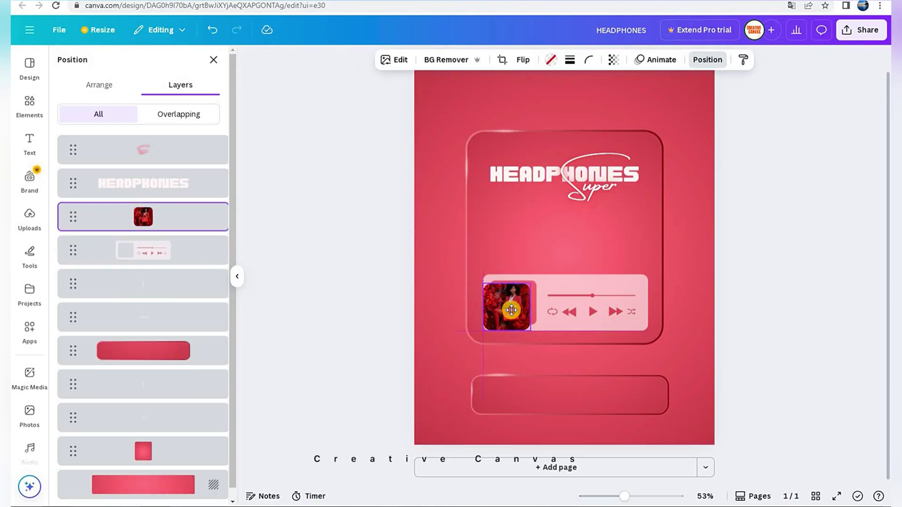
pyautogui.moveTo(143, 218); pyautogui.dragTo(136, 286)
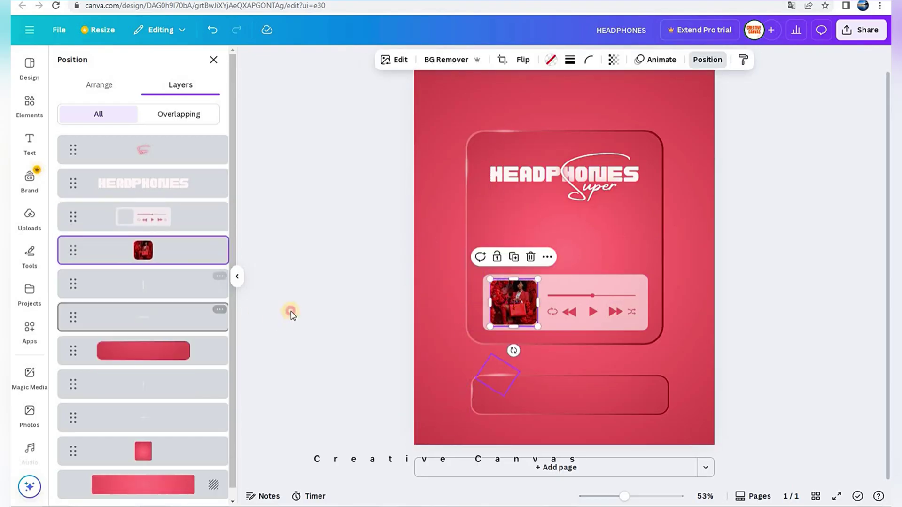
pyautogui.click(291, 312)
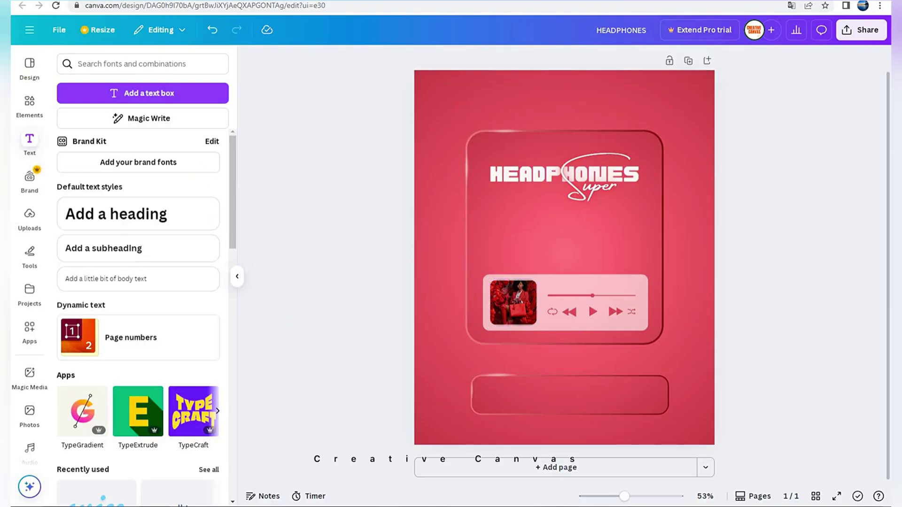
# Step: Add a white 'Creative-Canvas' subheading just above the music player's left edge
pyautogui.click(114, 249)
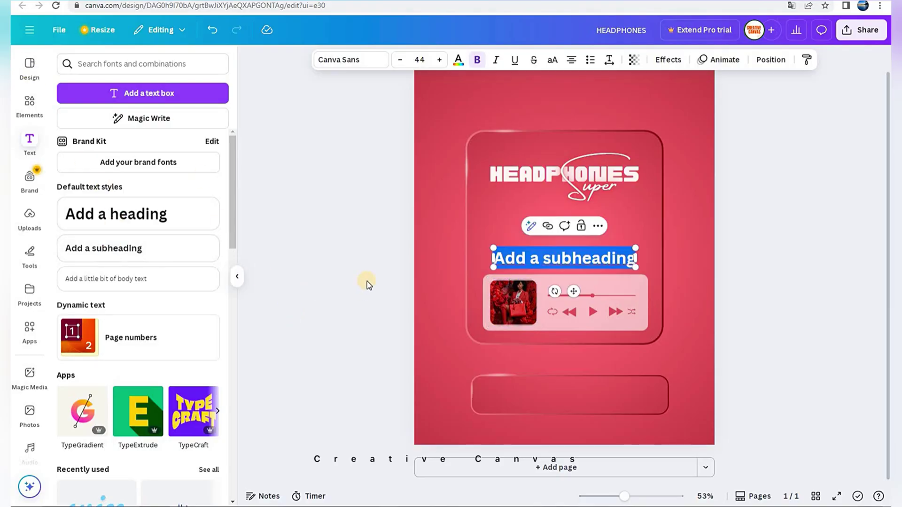
pyautogui.write('Creative-')
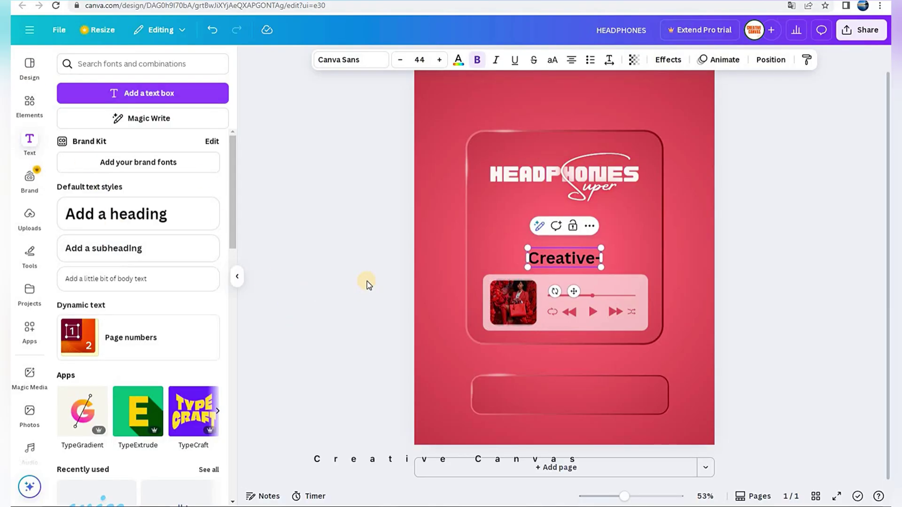
pyautogui.write('Canvas')
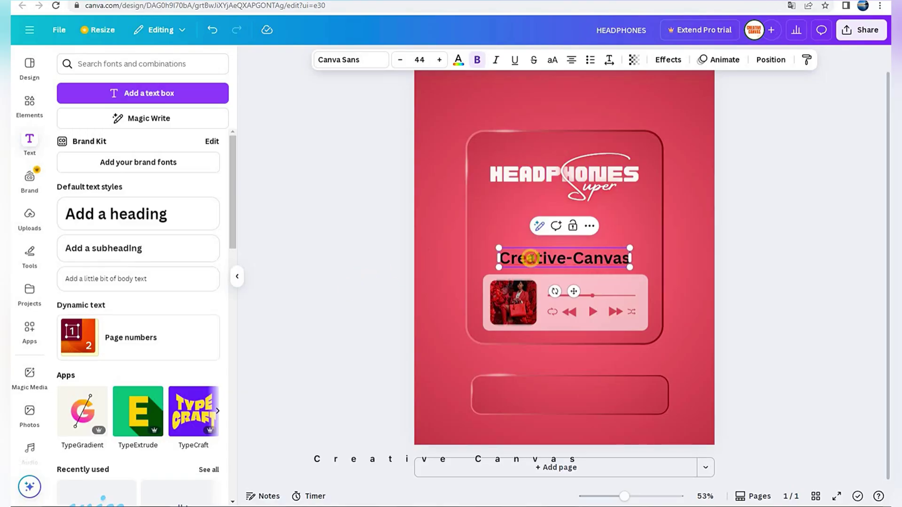
pyautogui.moveTo(499, 258); pyautogui.dragTo(532, 296)
pyautogui.click(458, 60)
pyautogui.click(349, 244)
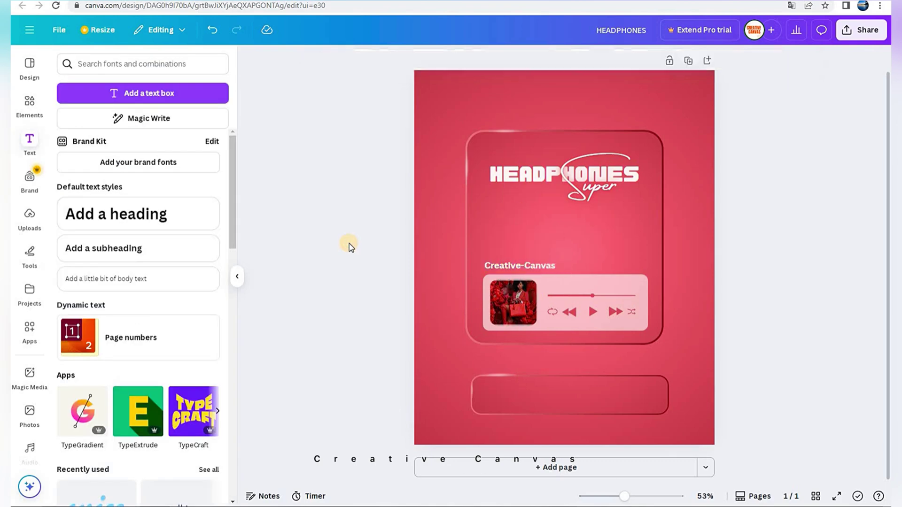
# Step: Paste the CLEAR SOUND, WIRELESS, BATTERY, HIGH feature text into the lower rounded bar
pyautogui.rightClick(441, 263)
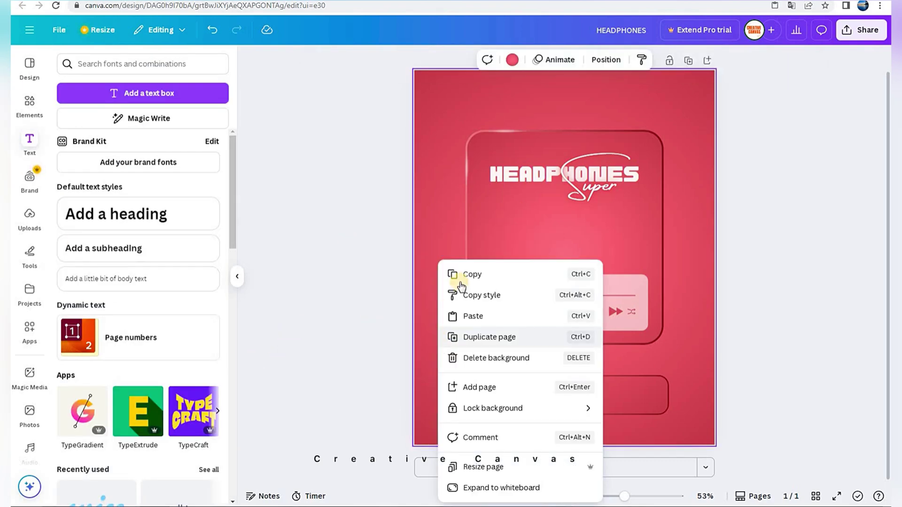
pyautogui.click(500, 315)
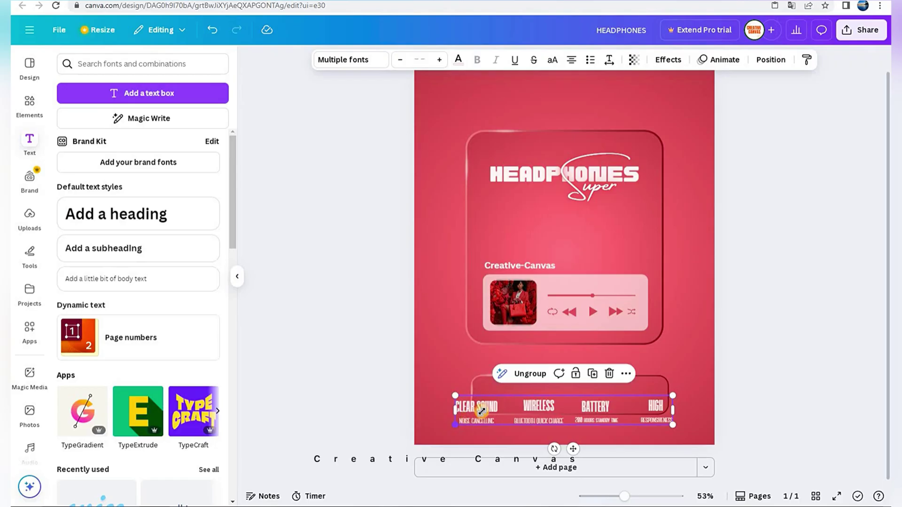
pyautogui.moveTo(481, 411); pyautogui.dragTo(503, 396)
pyautogui.click(421, 390)
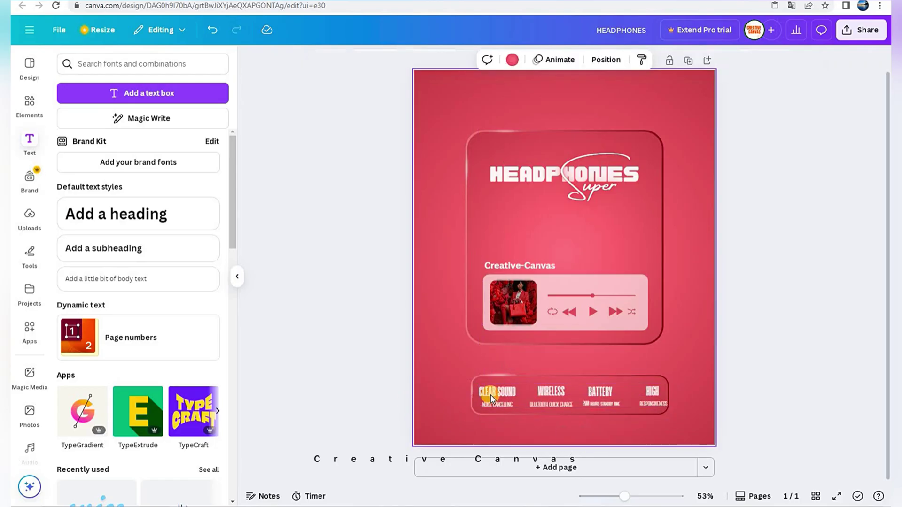
# Step: Shift the feature bar slightly upward and add the red headphones photo to the design
pyautogui.click(491, 398)
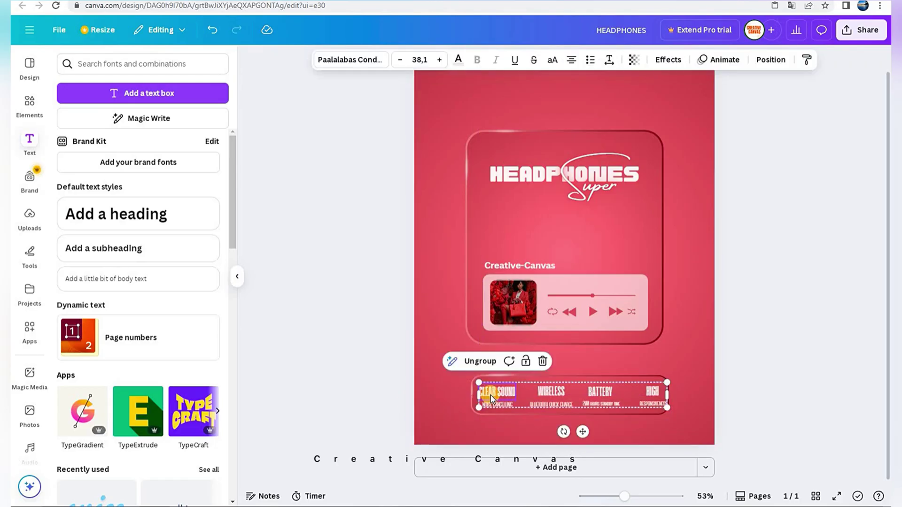
pyautogui.click(313, 379)
pyautogui.moveTo(619, 407); pyautogui.dragTo(599, 394)
pyautogui.click(28, 137)
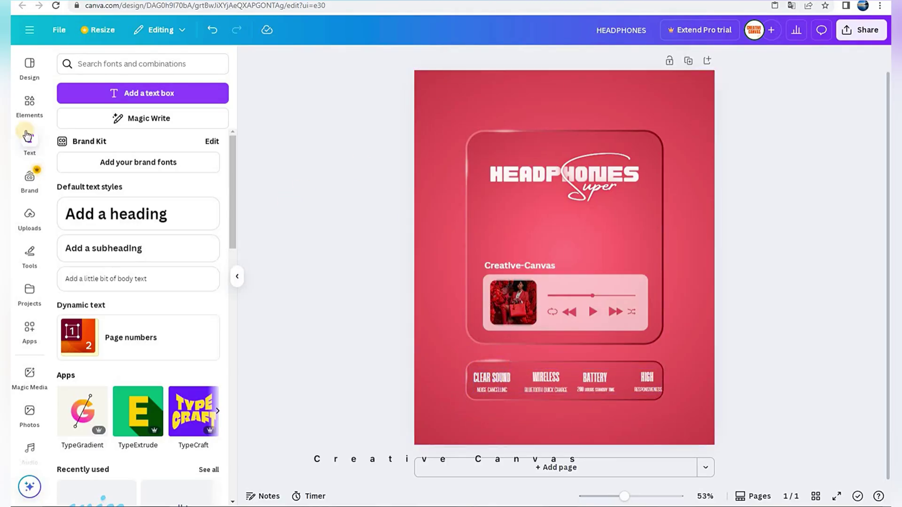
pyautogui.click(42, 223)
# Step: Remove the headphones' background and enlarge them over the card, in front of the HEADPHONES title
pyautogui.click(188, 291)
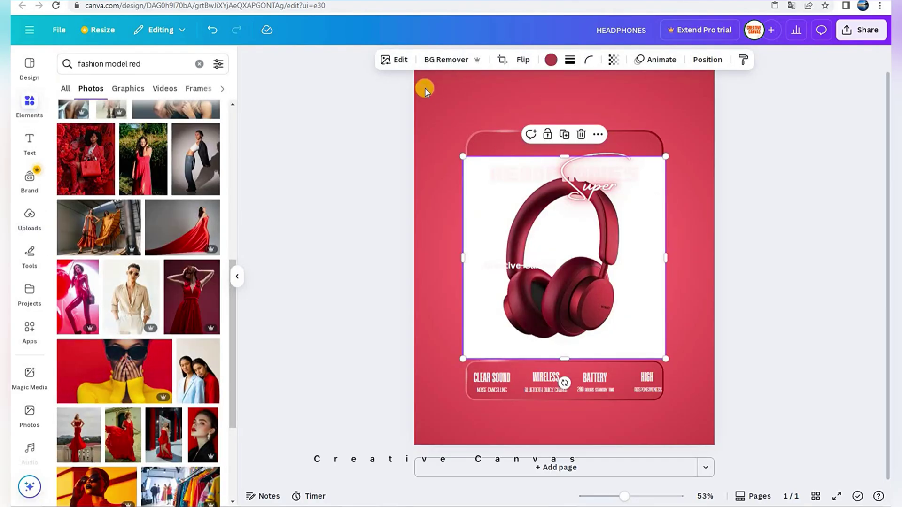
pyautogui.click(429, 59)
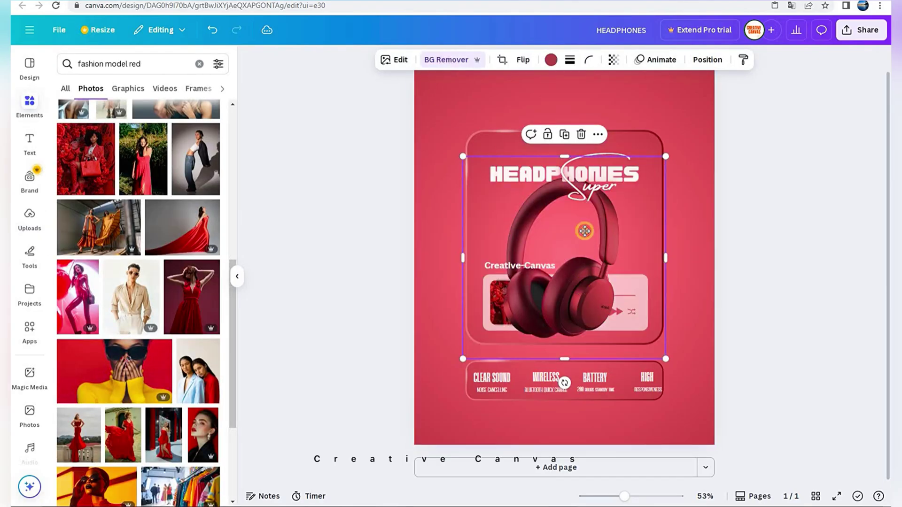
pyautogui.moveTo(584, 230); pyautogui.dragTo(586, 167)
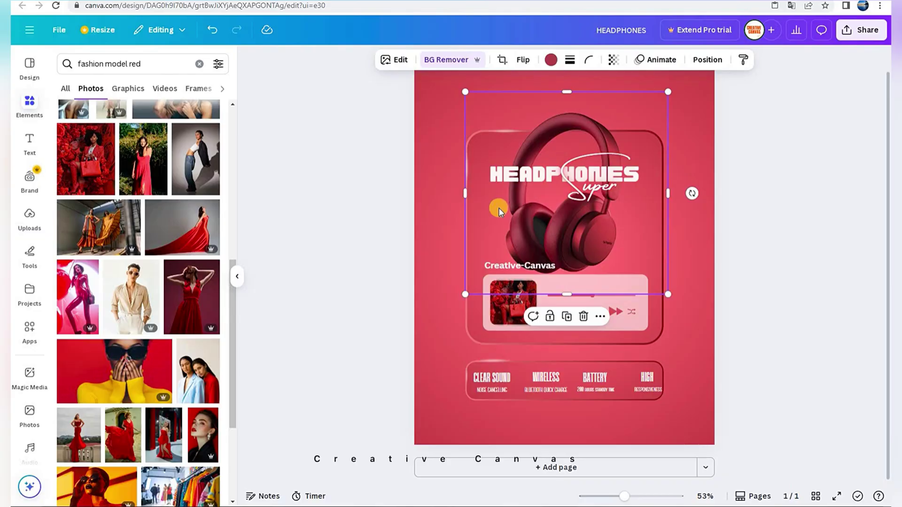
pyautogui.hotkey('alt', '1')
pyautogui.moveTo(128, 236); pyautogui.dragTo(119, 151)
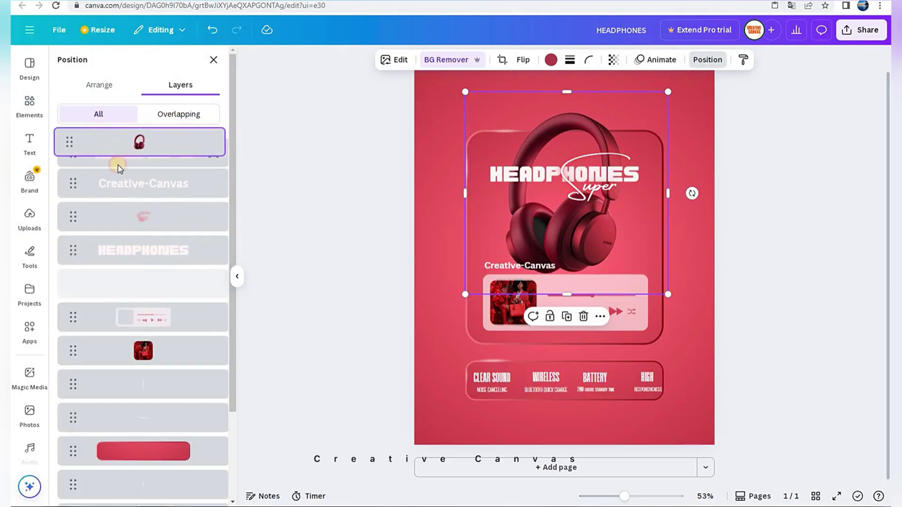
pyautogui.moveTo(579, 237); pyautogui.dragTo(580, 213)
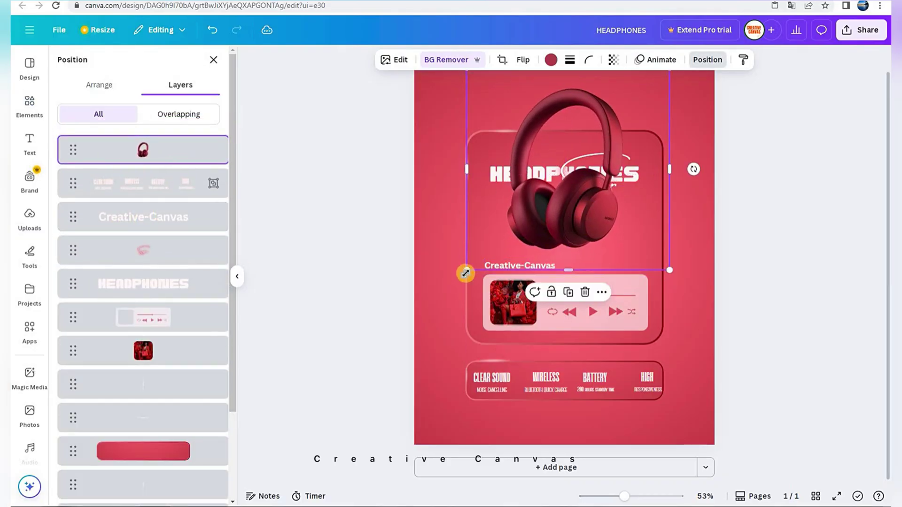
pyautogui.moveTo(438, 333); pyautogui.dragTo(609, 271)
# Step: Set the glass card's transparency to 81 and bring the headphones to the front
pyautogui.scroll(1, 745, 248)
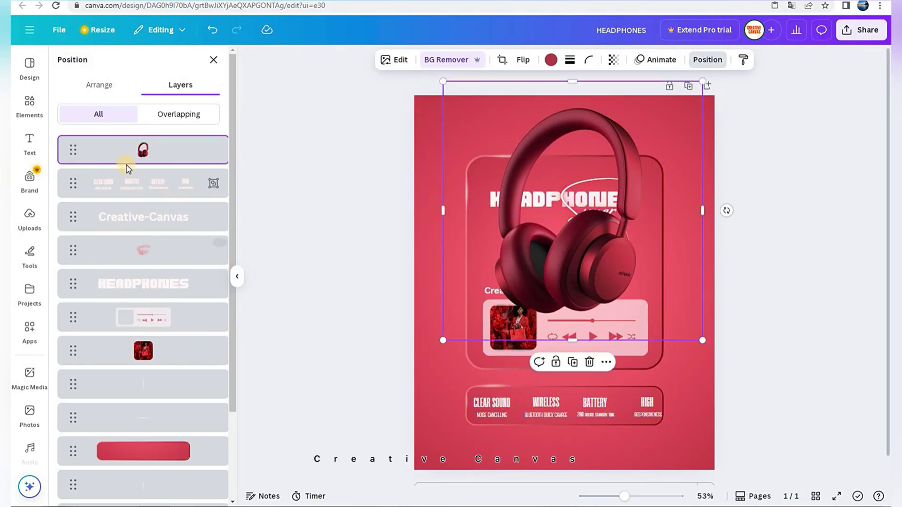
pyautogui.moveTo(126, 165); pyautogui.dragTo(146, 461)
pyautogui.click(197, 441)
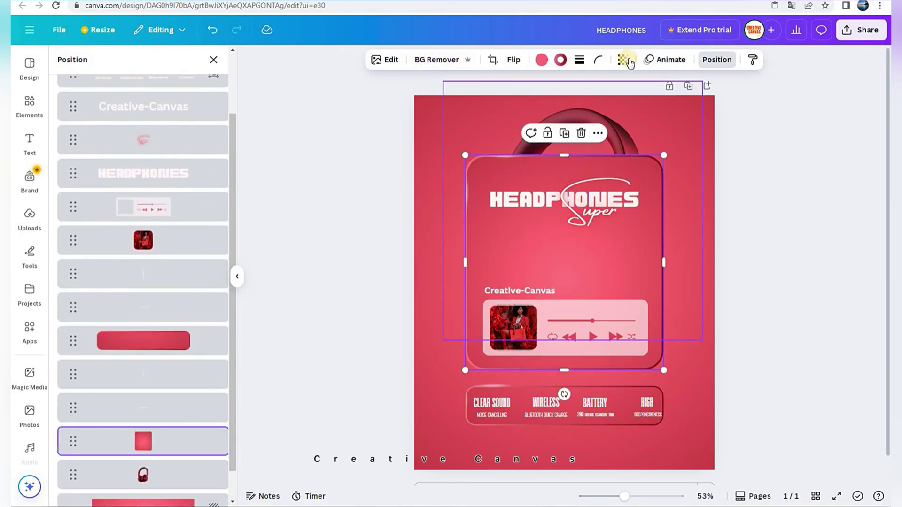
pyautogui.click(623, 59)
pyautogui.moveTo(644, 104); pyautogui.dragTo(635, 107)
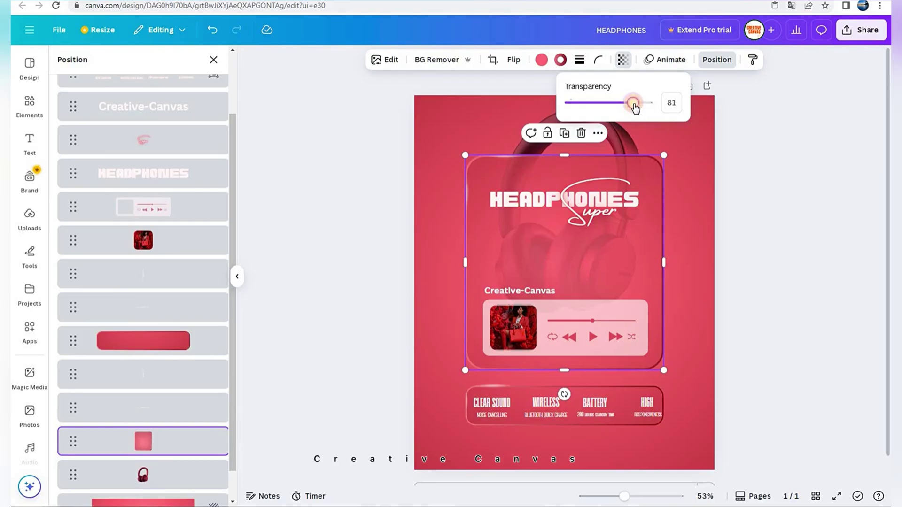
pyautogui.click(147, 486)
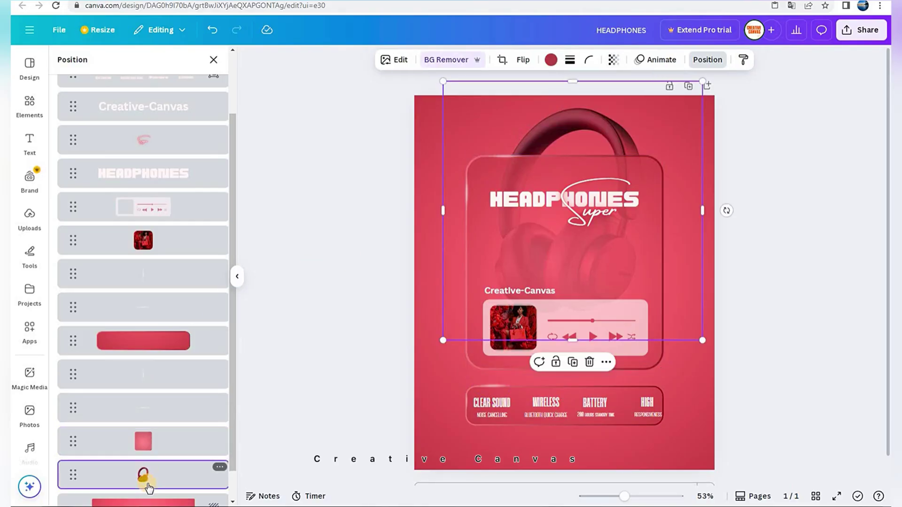
pyautogui.click(573, 362)
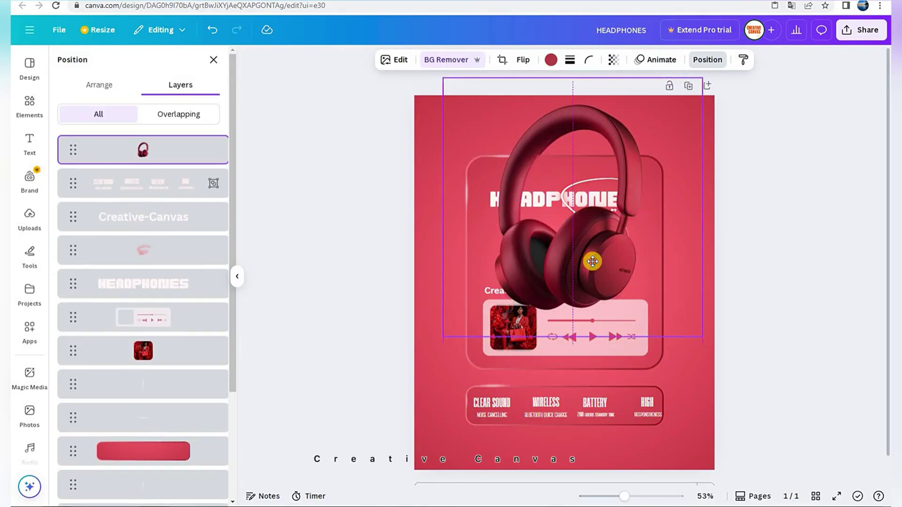
# Step: Zoom in and erase the headphones' left earcup with the background-remover brush
pyautogui.click(470, 133)
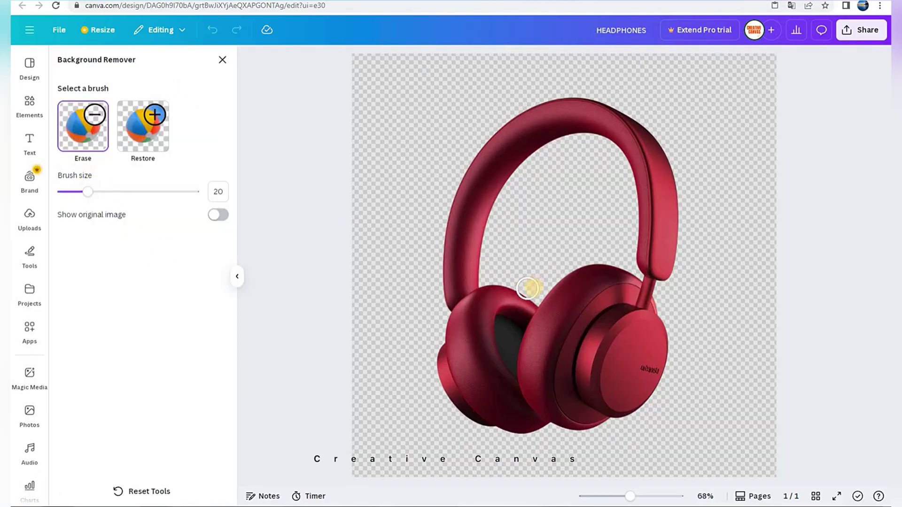
pyautogui.moveTo(635, 497); pyautogui.dragTo(657, 498)
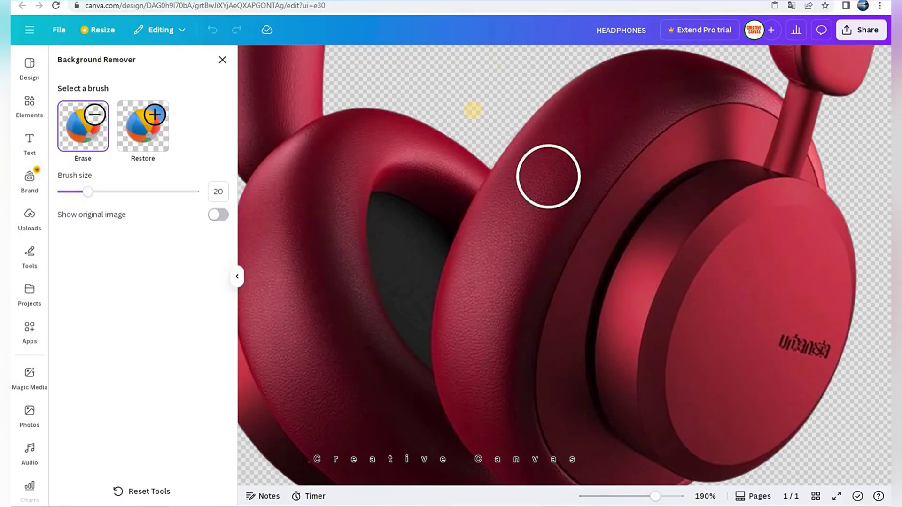
pyautogui.moveTo(465, 134)
pyautogui.mouseDown()
pyautogui.moveTo(367, 279)
pyautogui.moveTo(356, 320)
pyautogui.moveTo(430, 229)
pyautogui.moveTo(406, 231)
pyautogui.moveTo(417, 151)
pyautogui.moveTo(331, 286)
pyautogui.moveTo(392, 136)
pyautogui.moveTo(338, 157)
pyautogui.moveTo(285, 321)
pyautogui.mouseUp()
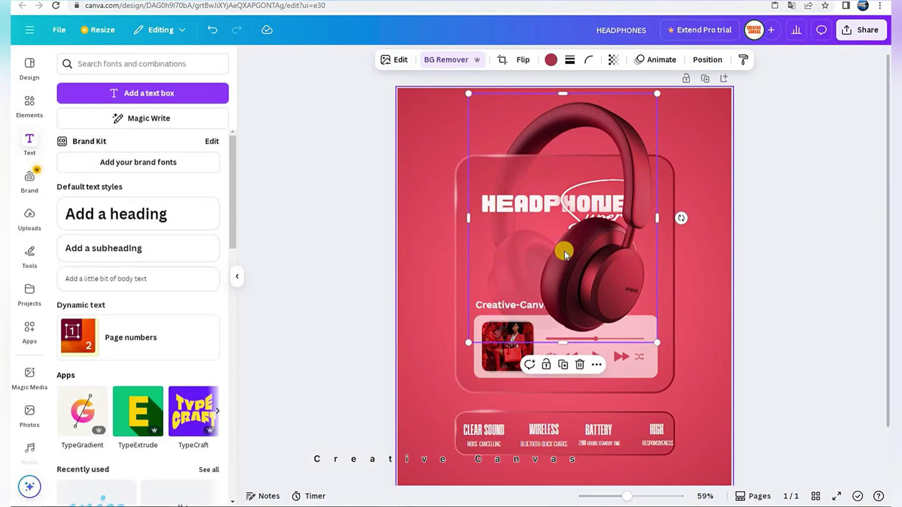
# Step: Duplicate the headphones and make the copy black: brightness -100, contrast 100, saturation -100
pyautogui.click(563, 364)
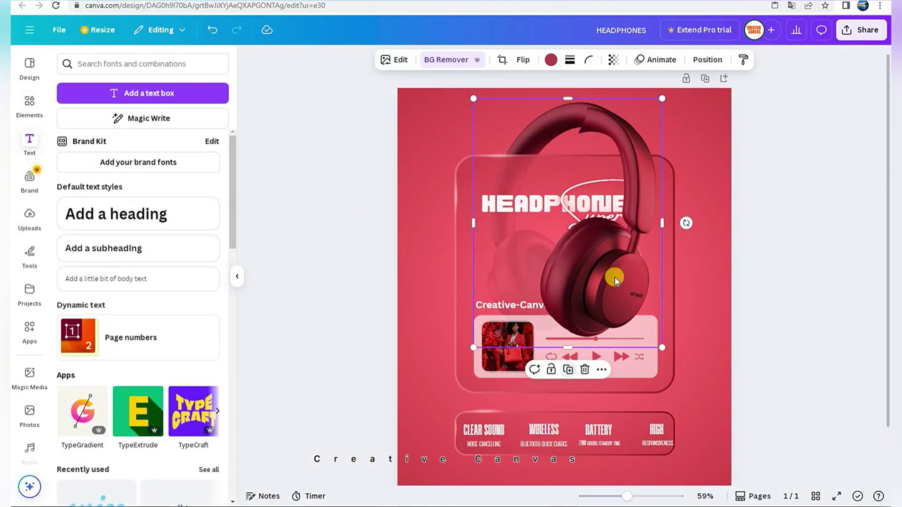
pyautogui.moveTo(614, 277); pyautogui.dragTo(484, 308)
pyautogui.click(396, 60)
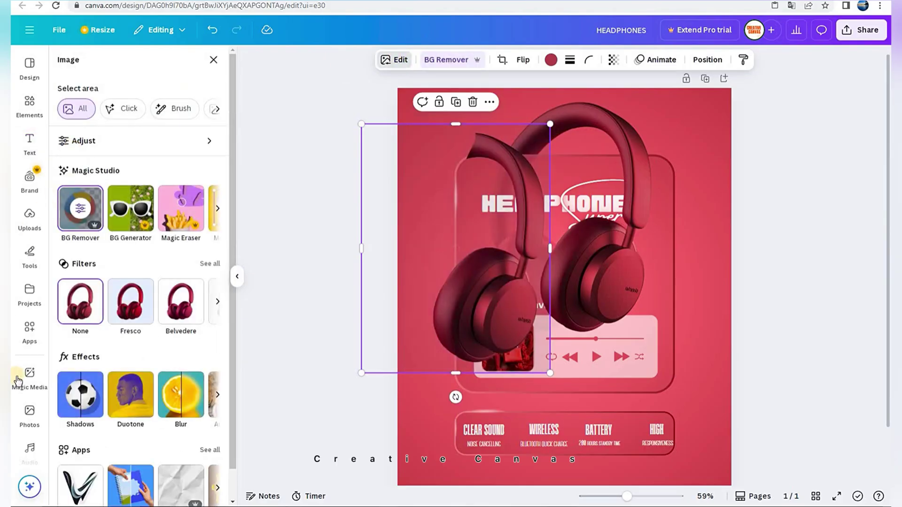
pyautogui.scroll(-1, 132, 368)
pyautogui.scroll(1, 113, 282)
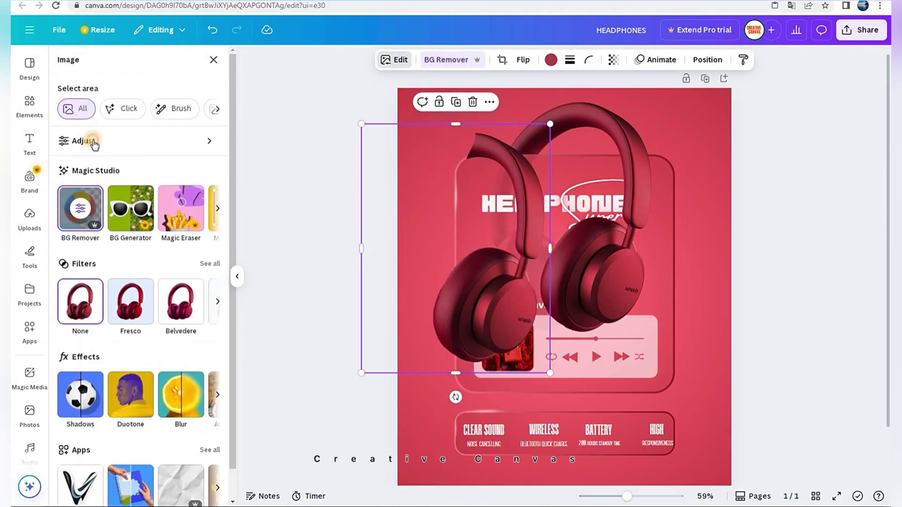
pyautogui.click(94, 140)
pyautogui.moveTo(104, 299); pyautogui.dragTo(62, 298)
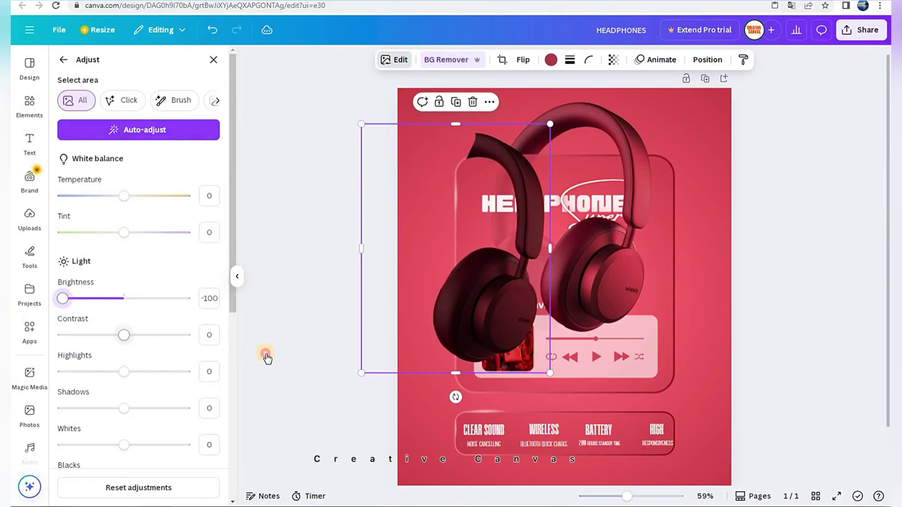
pyautogui.moveTo(124, 335); pyautogui.dragTo(186, 335)
pyautogui.scroll(-3, 121, 408)
pyautogui.click(122, 427)
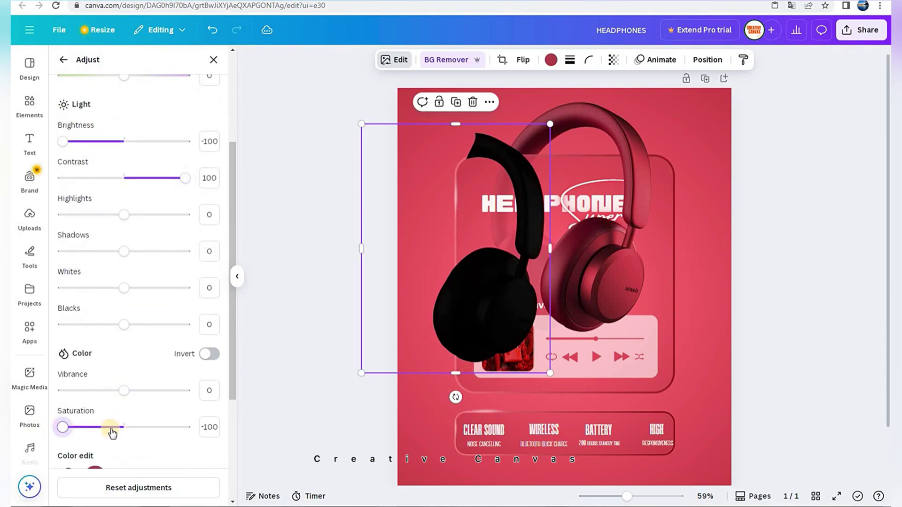
pyautogui.scroll(-2, 105, 358)
pyautogui.scroll(5, 104, 175)
pyautogui.scroll(-5, 86, 167)
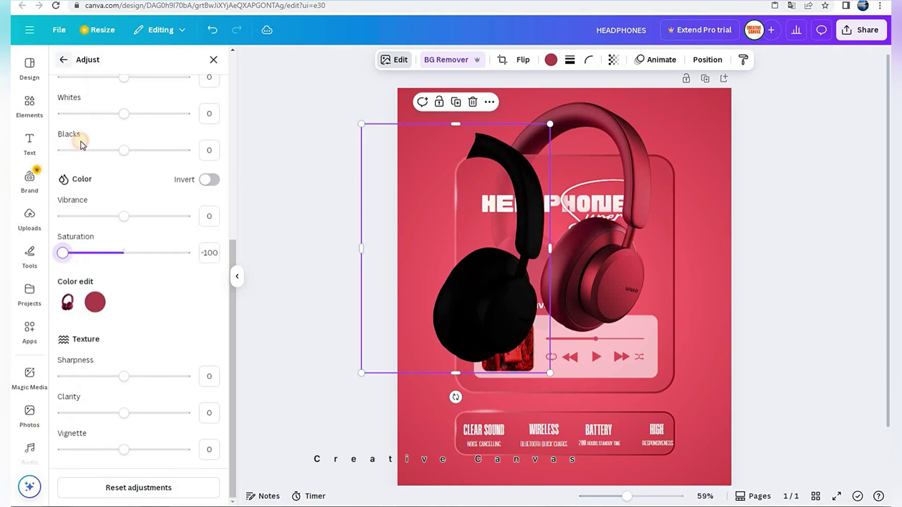
# Step: Apply a whole-image blur of intensity 52 to the black copy to form a shadow
pyautogui.click(64, 59)
pyautogui.click(181, 397)
pyautogui.click(200, 90)
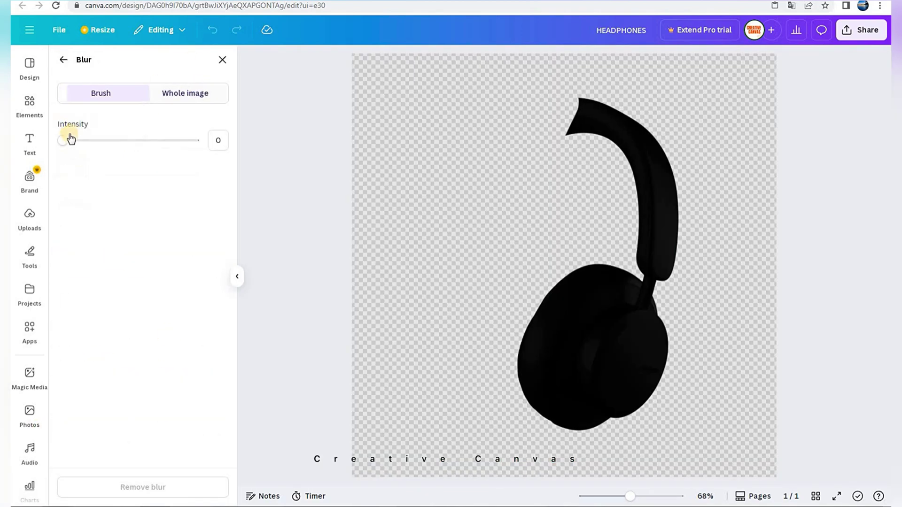
pyautogui.moveTo(70, 140); pyautogui.dragTo(137, 160)
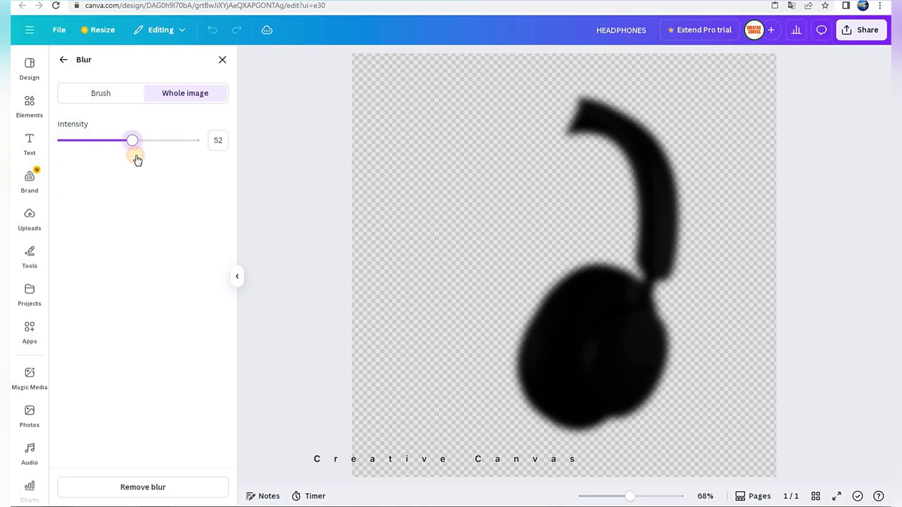
pyautogui.click(73, 60)
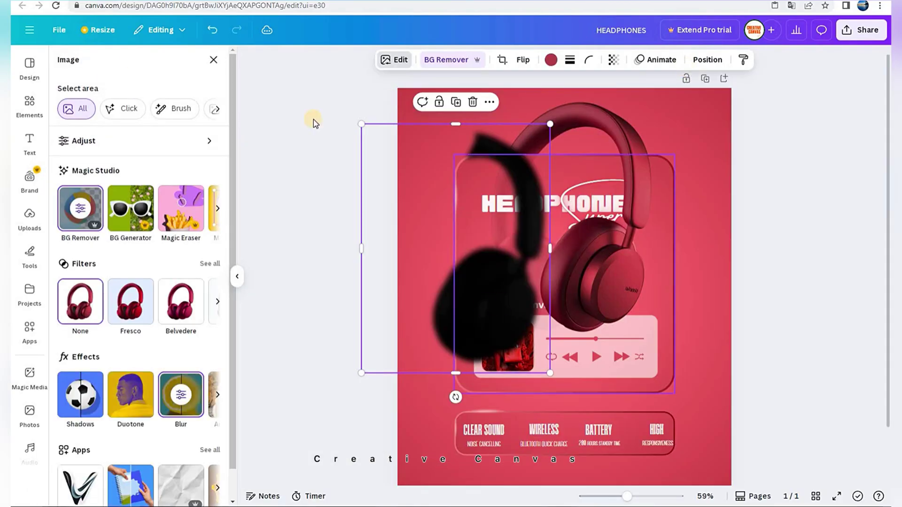
pyautogui.hotkey('alt', '1')
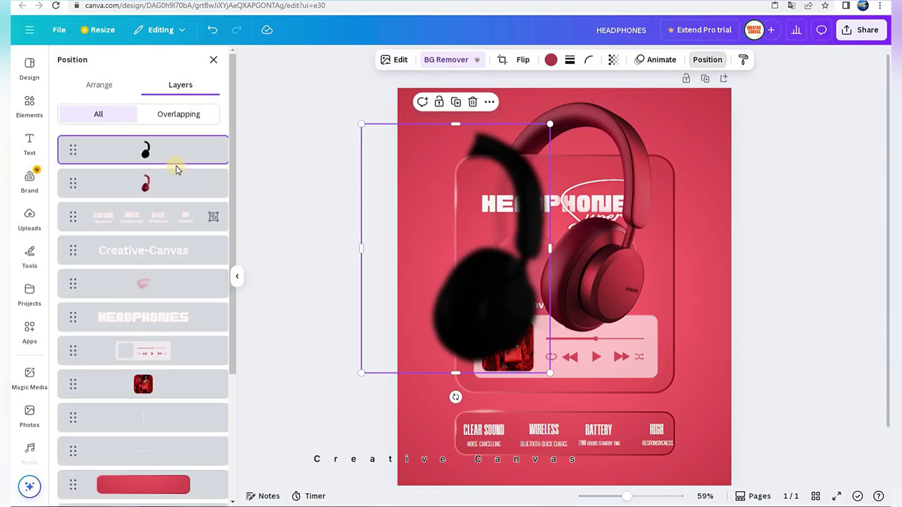